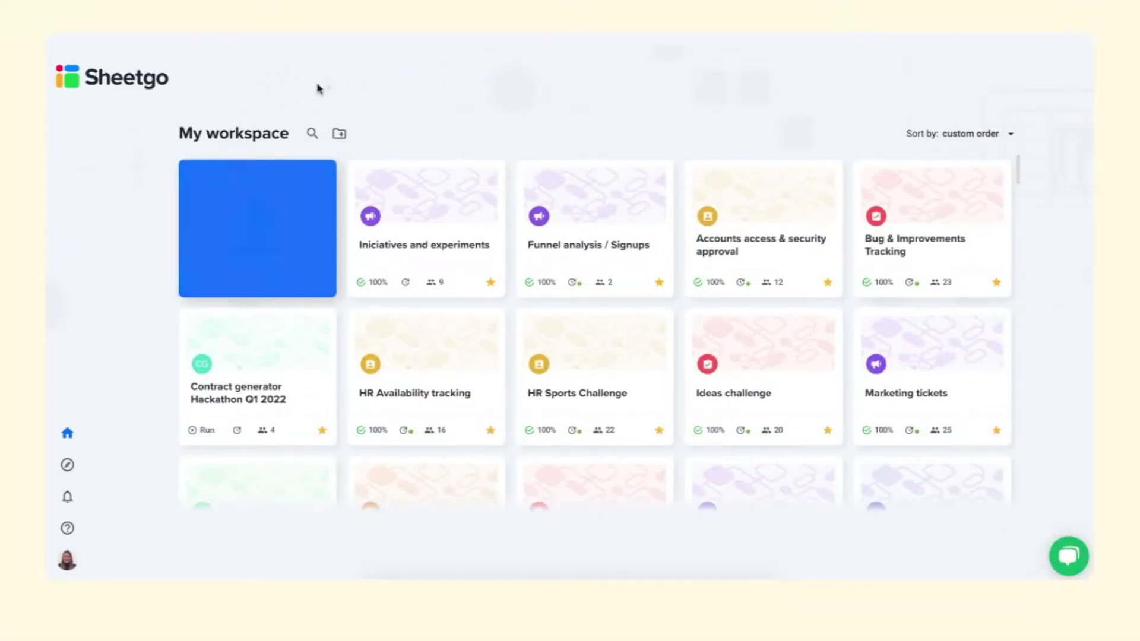
Start a new workflow from a new single-file connection
click(255, 228)
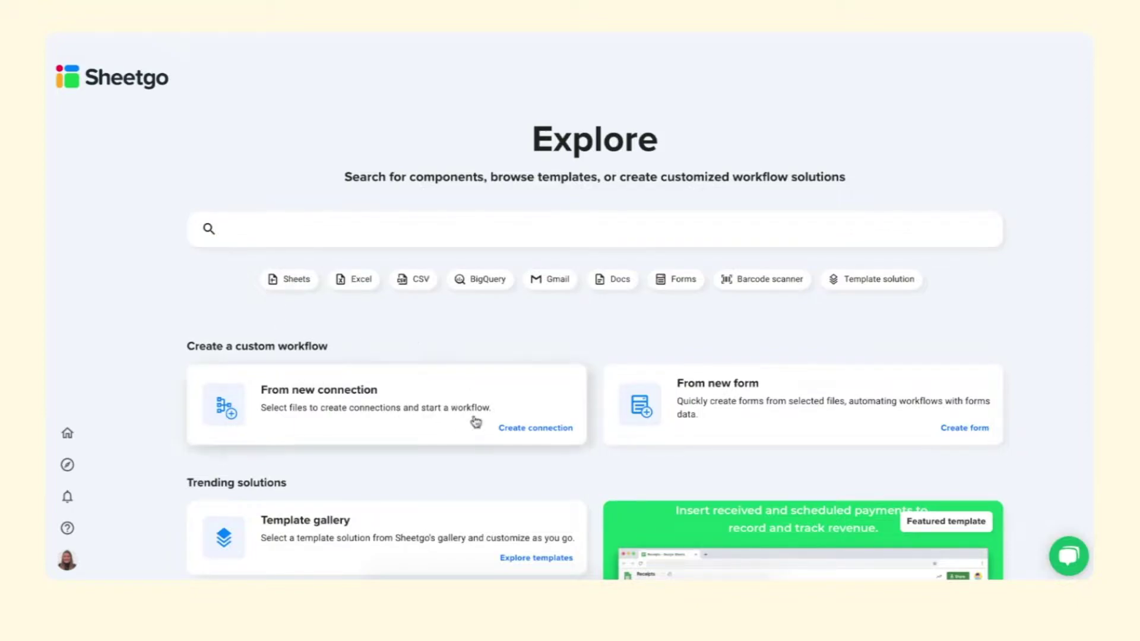
click(530, 428)
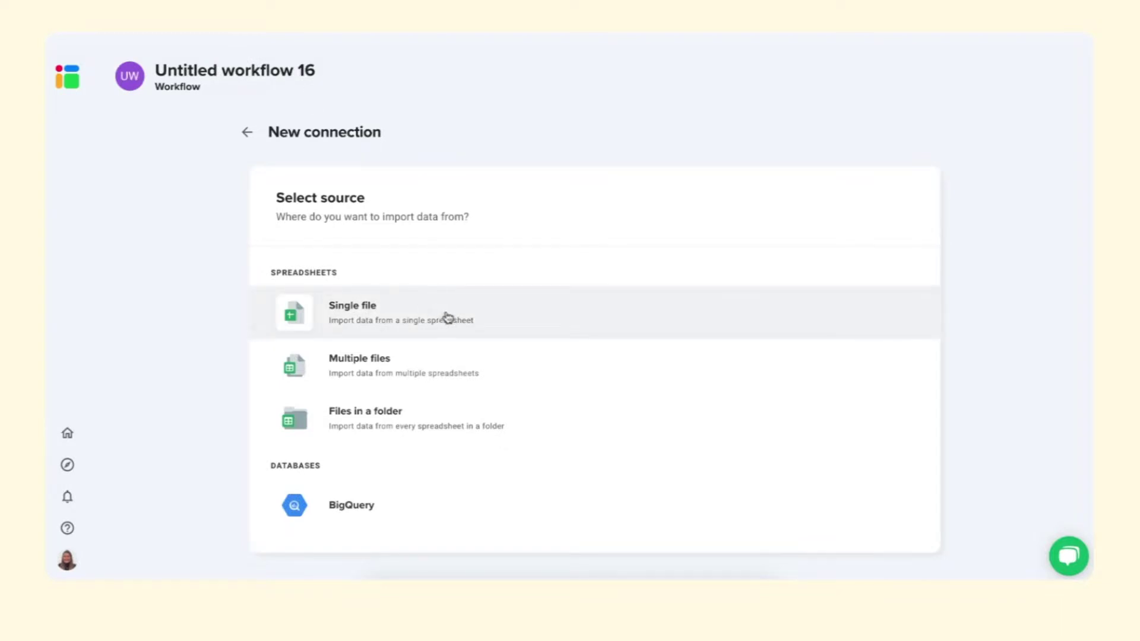
click(448, 319)
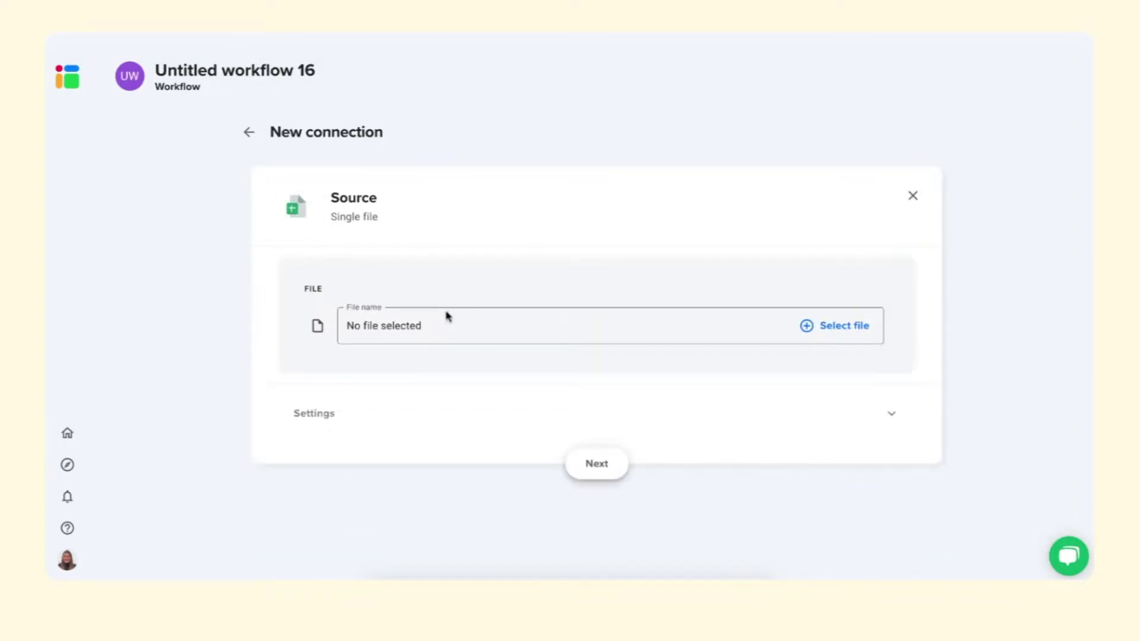
Choose Sheet1 of the Intern information spreadsheet as the source and continue
click(839, 336)
text(Inte)
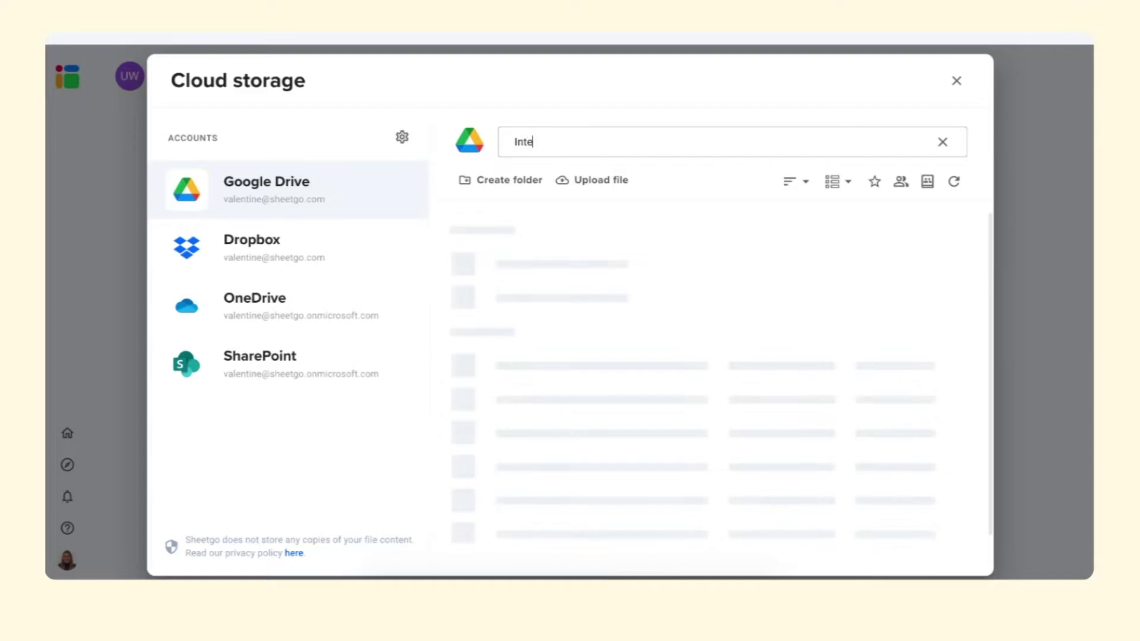
text(nrn information)
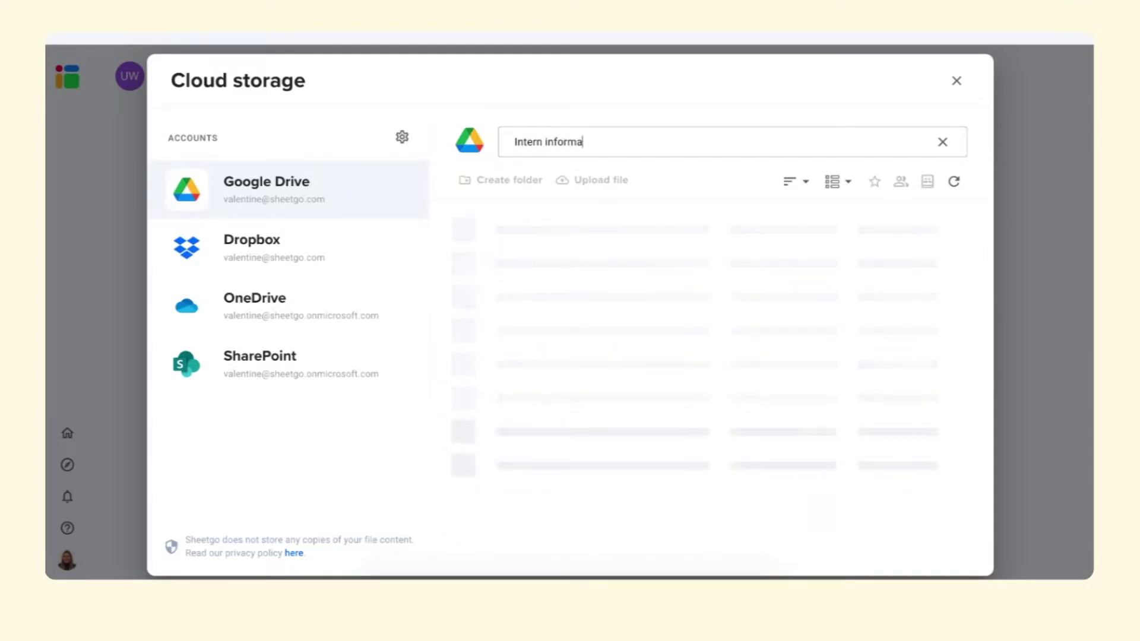
click(607, 230)
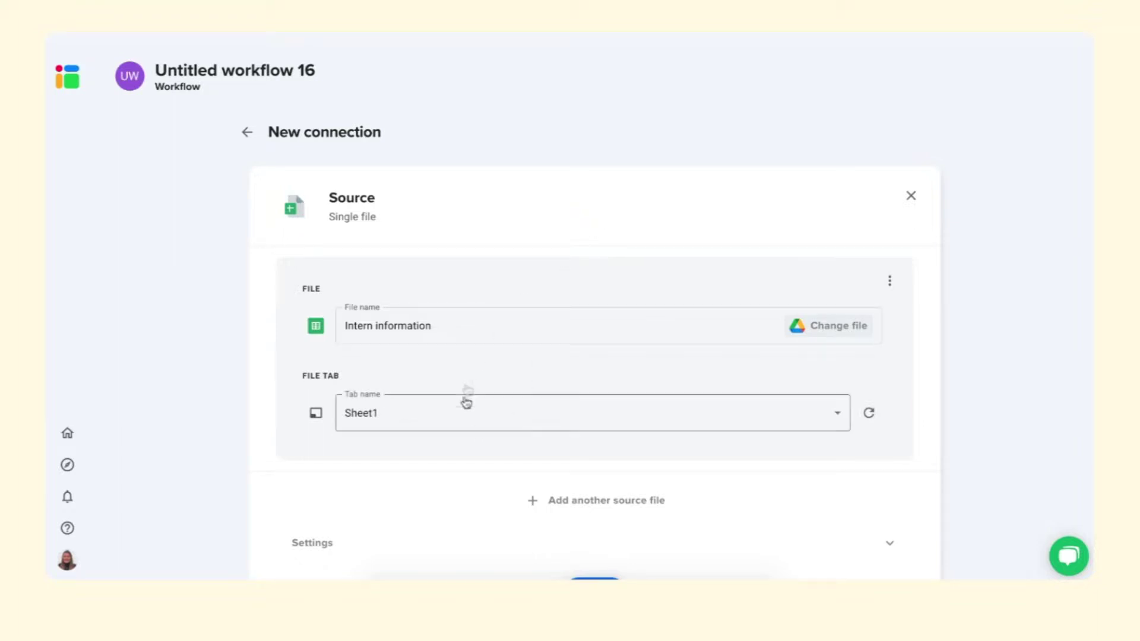
click(504, 414)
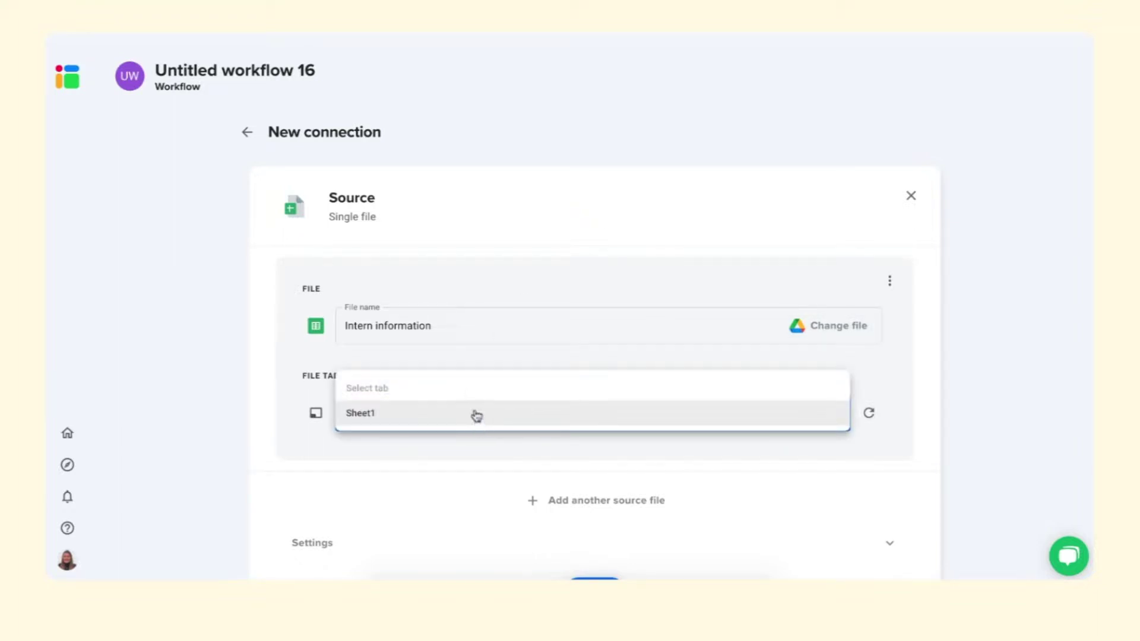
click(474, 414)
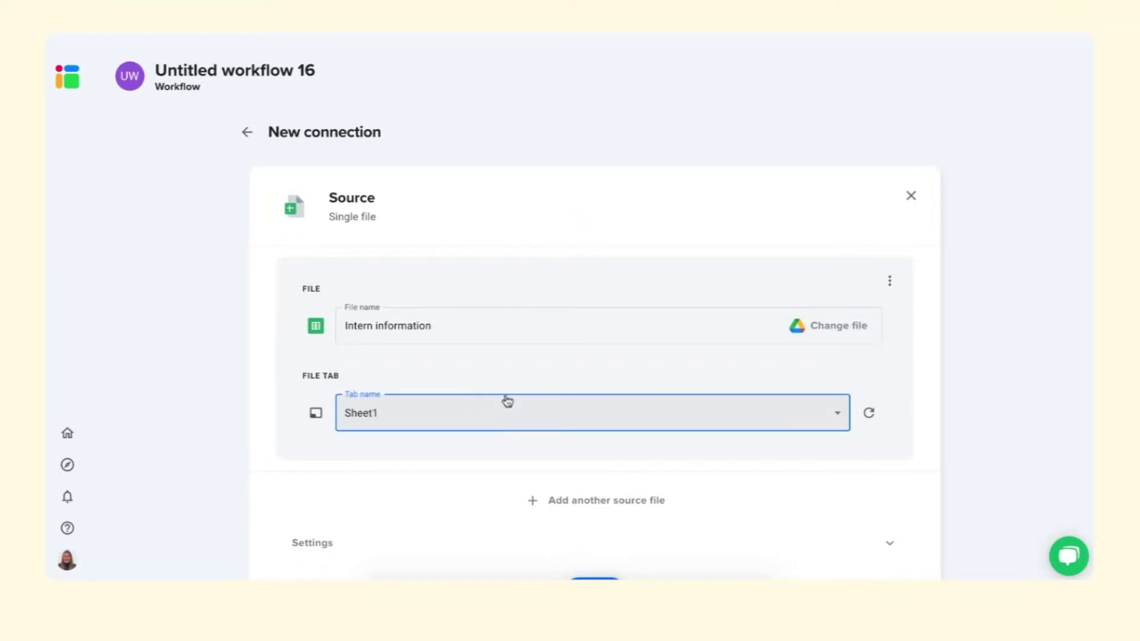
scroll(512, 385, down, 2)
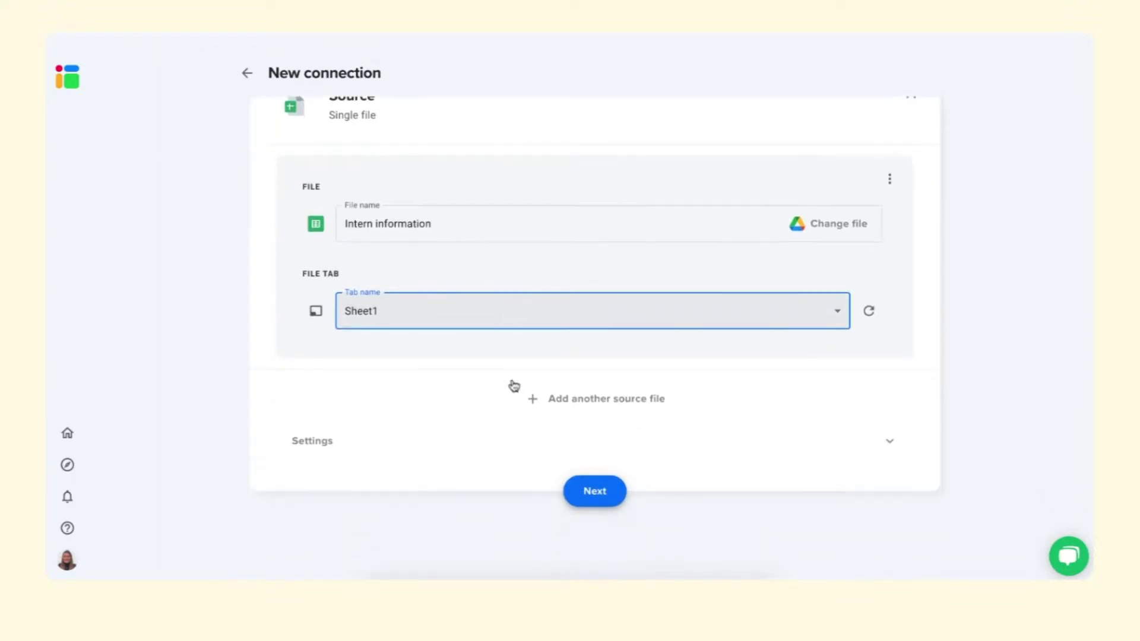
click(595, 501)
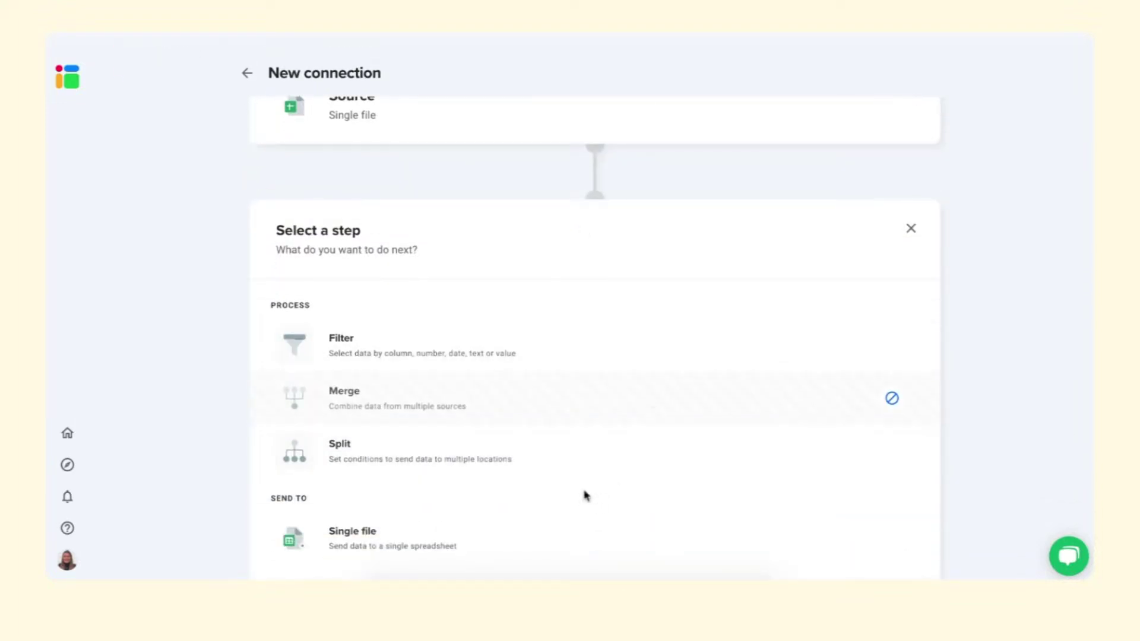
scroll(604, 471, down, 5)
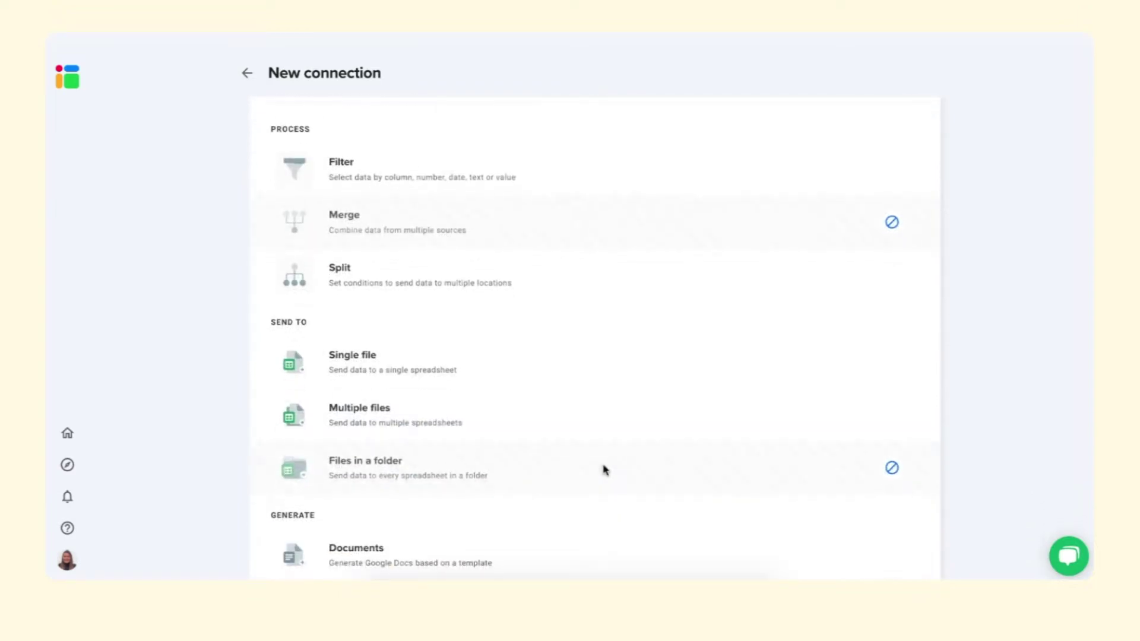
scroll(605, 471, down, 1)
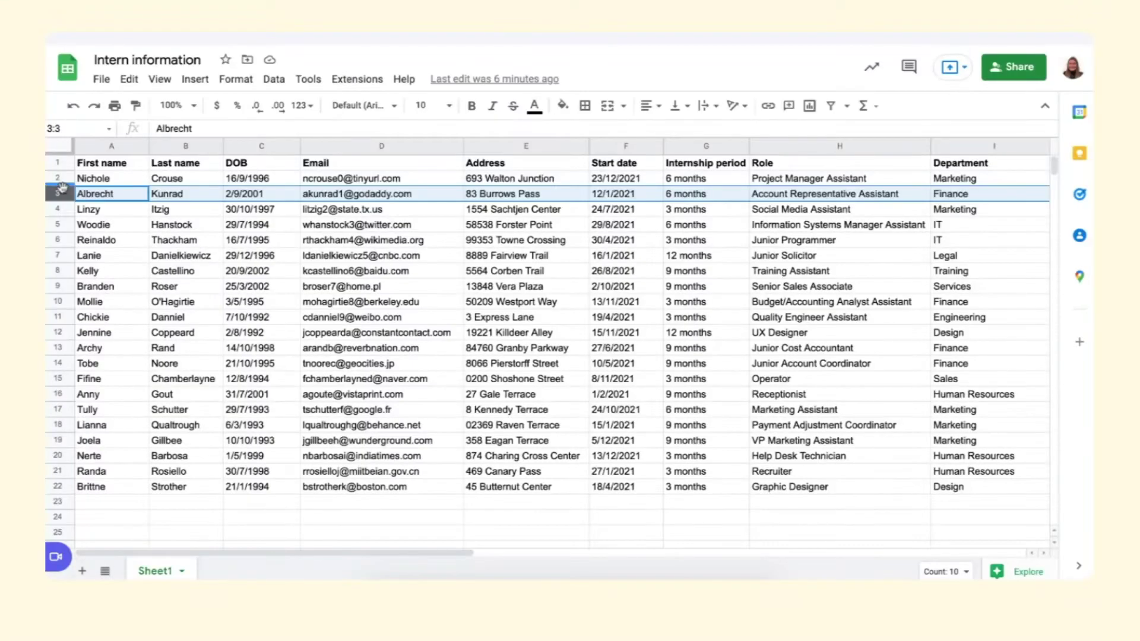
Scan across the Intern information sheet's columns, then go to the Internship Agreement document
scroll(304, 198, right, 5)
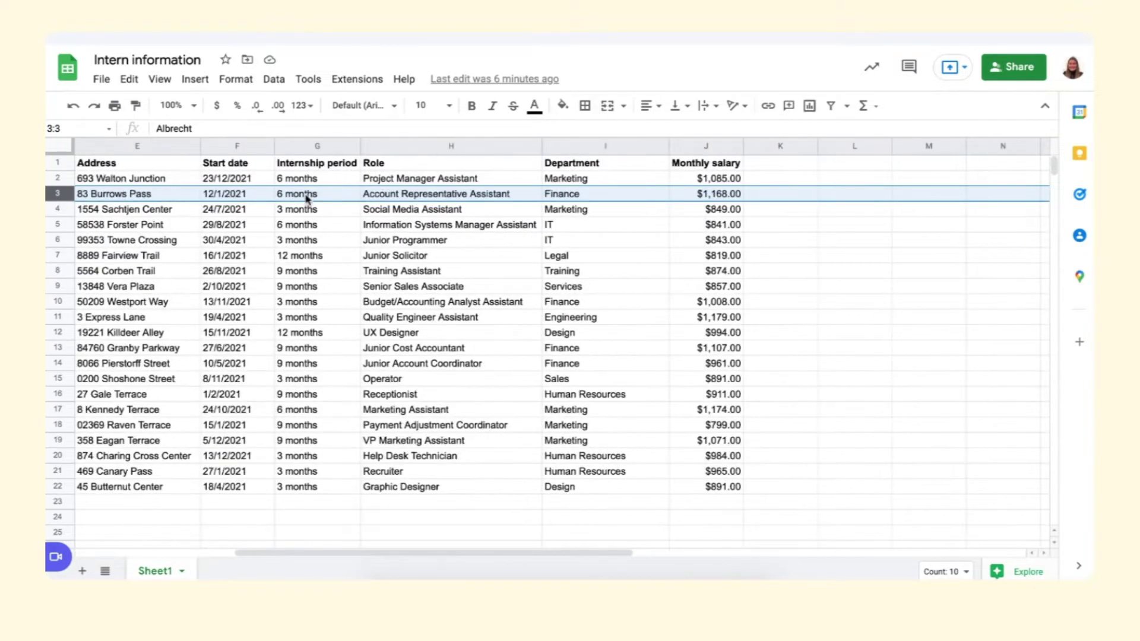
scroll(306, 198, left, 5)
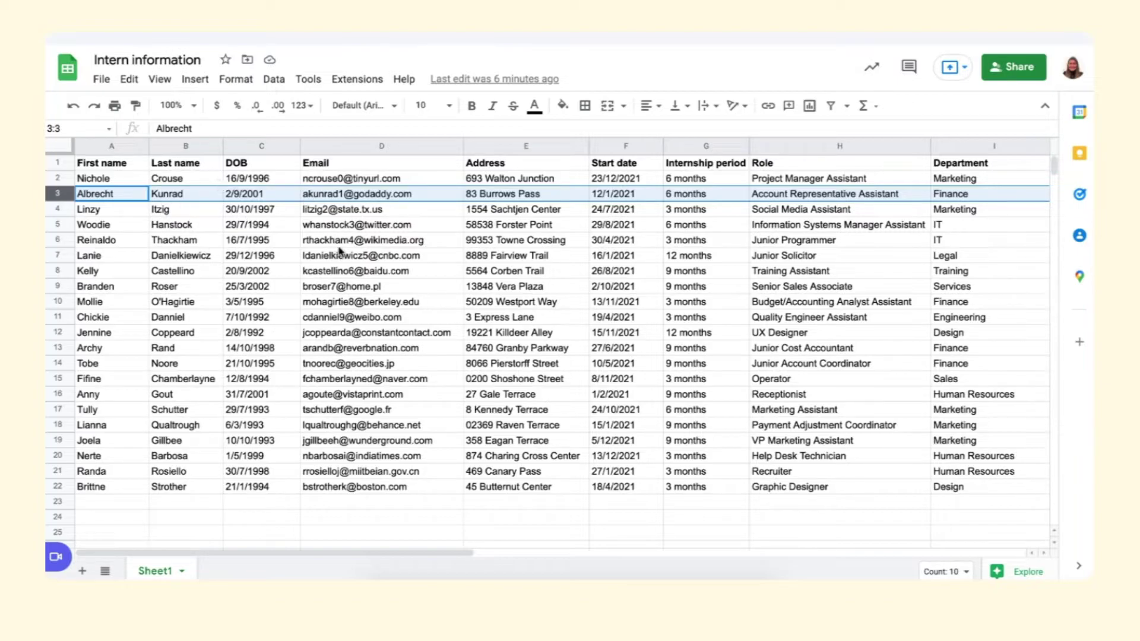
mouse_move(340, 250)
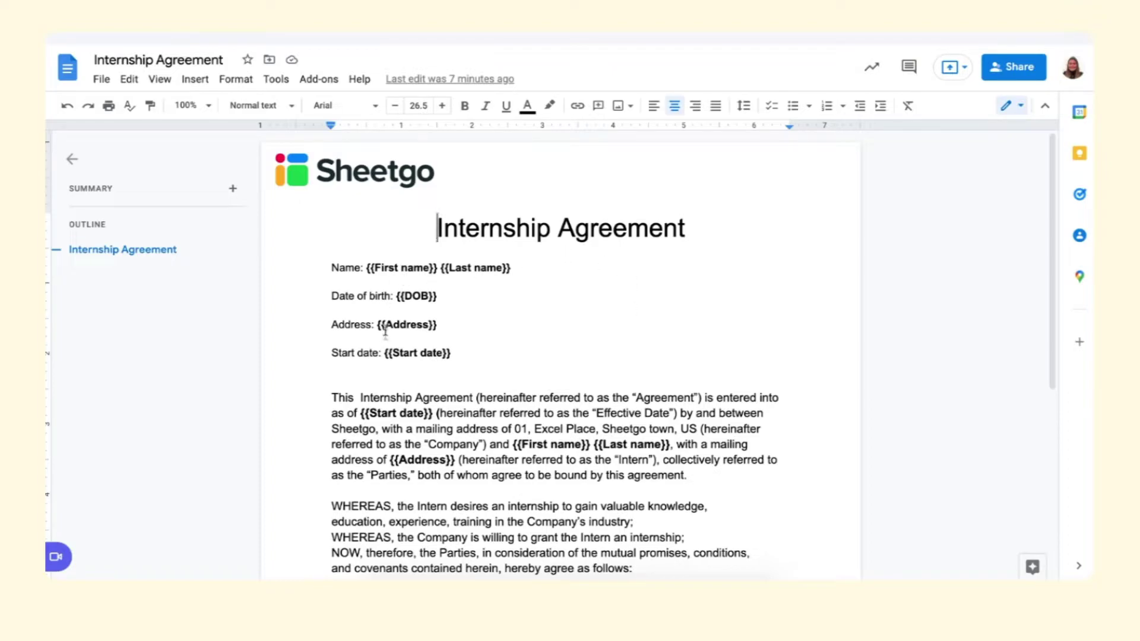
Highlight the agreement's {{DOB}} and {{First name}} placeholders in the document
scroll(499, 308, down, 2)
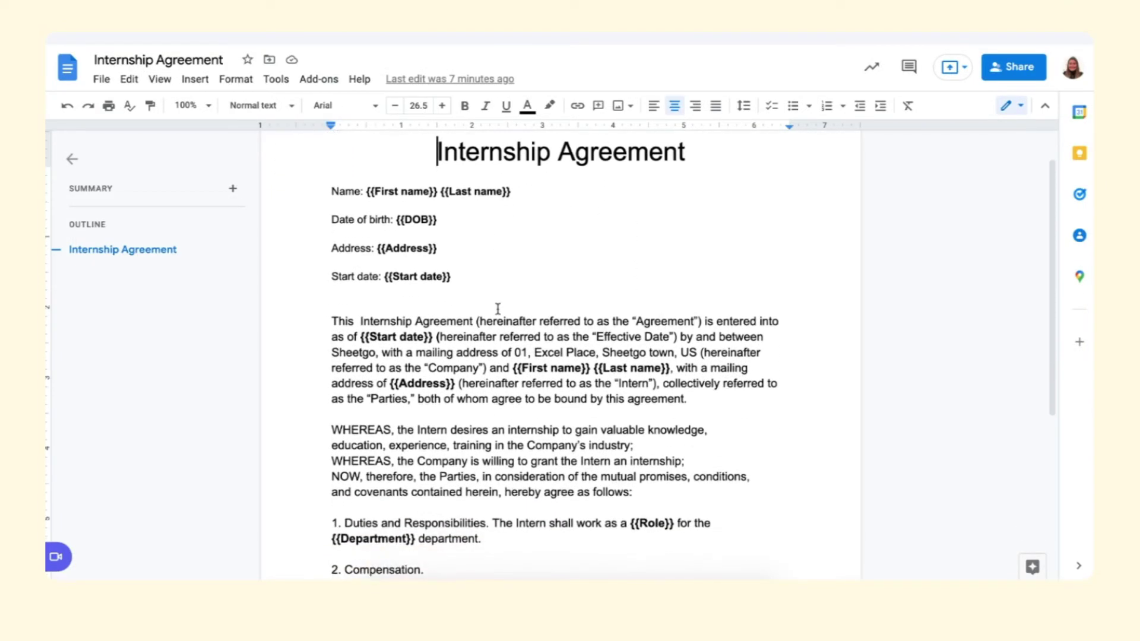
drag(331, 309, 497, 307)
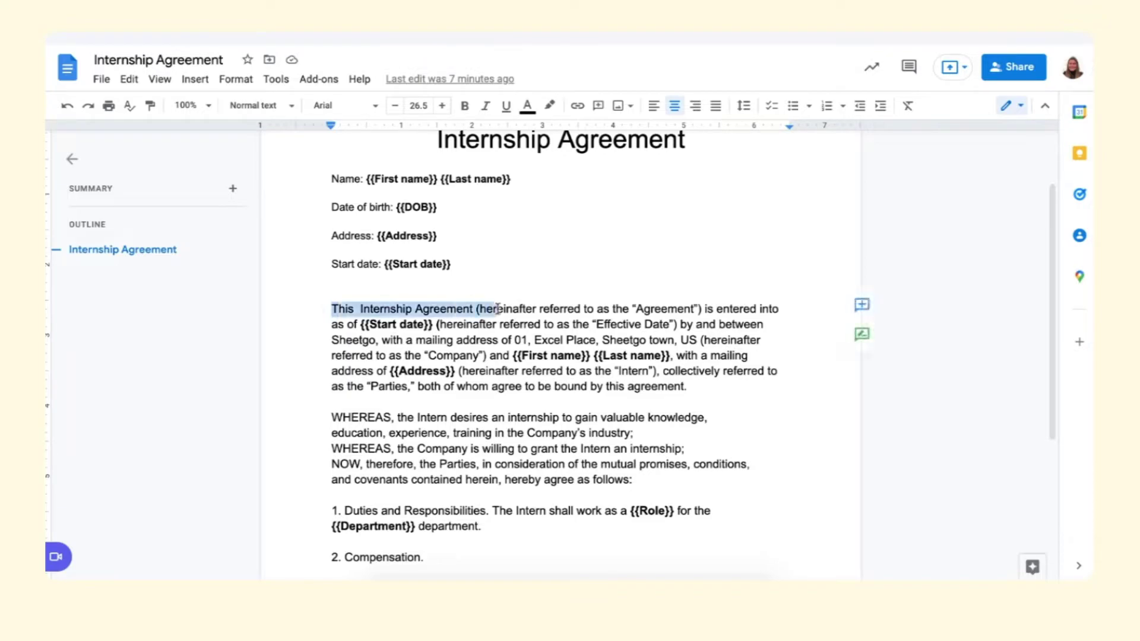
scroll(498, 307, down, 1)
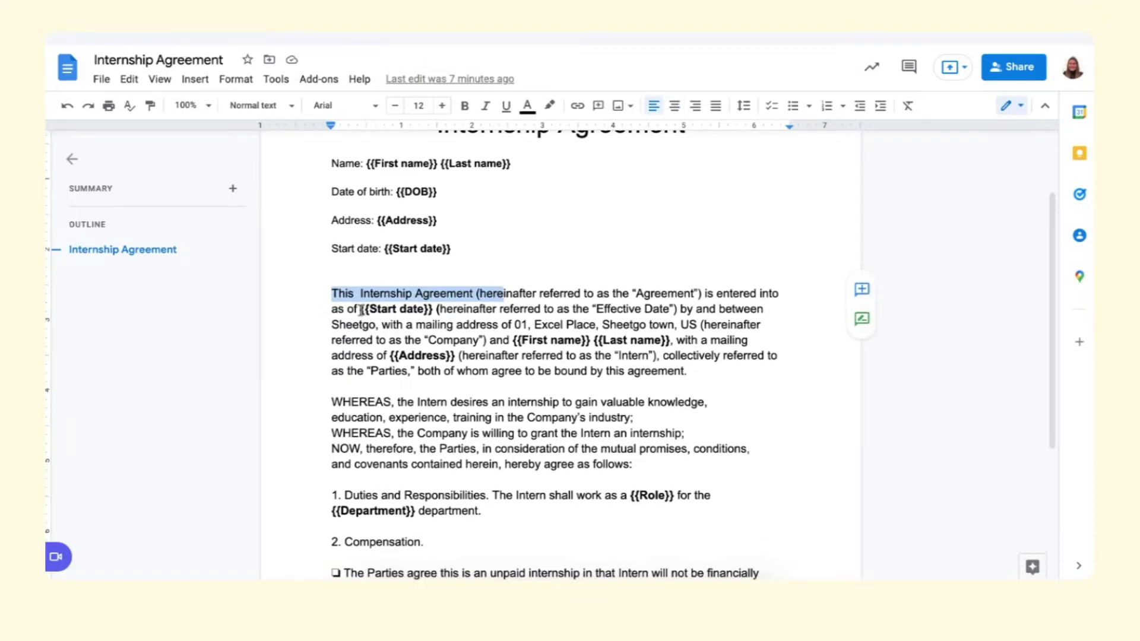
drag(358, 309, 430, 309)
drag(396, 191, 436, 190)
scroll(435, 190, up, 2)
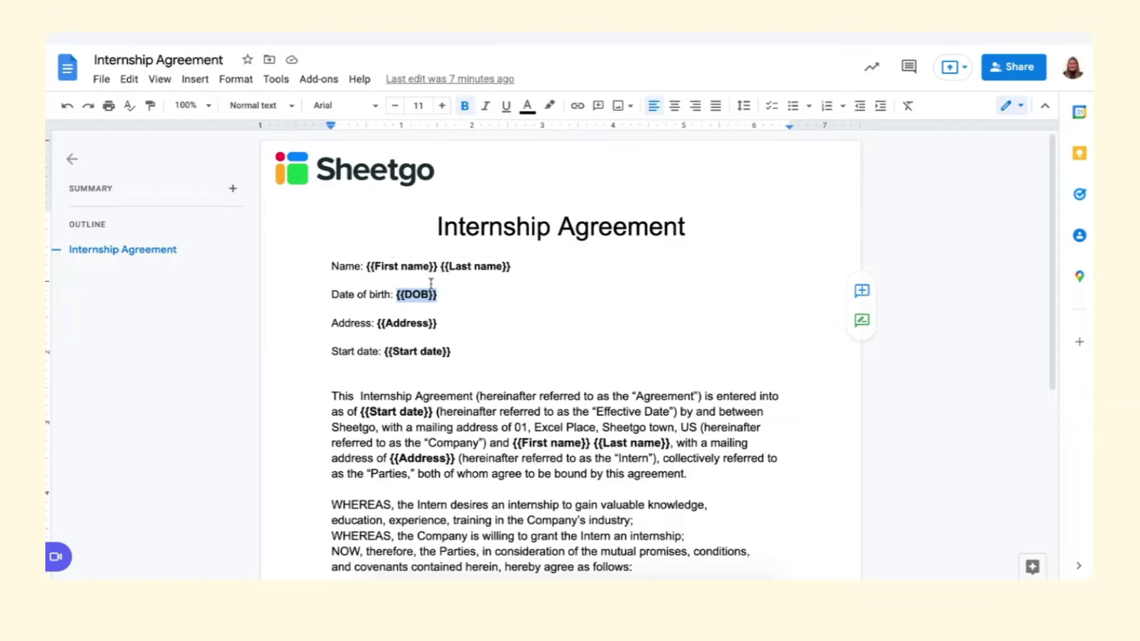
drag(366, 266, 511, 267)
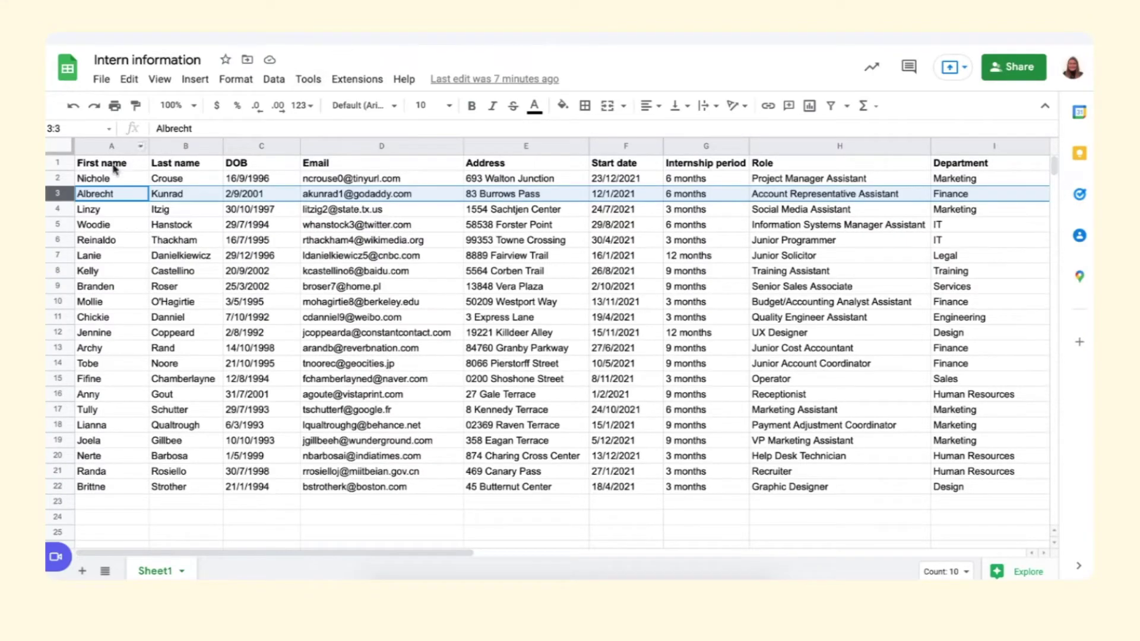
Point out the sheet's First name, Last name and DOB headers, then return to Sheetgo
click(118, 162)
click(193, 165)
click(240, 165)
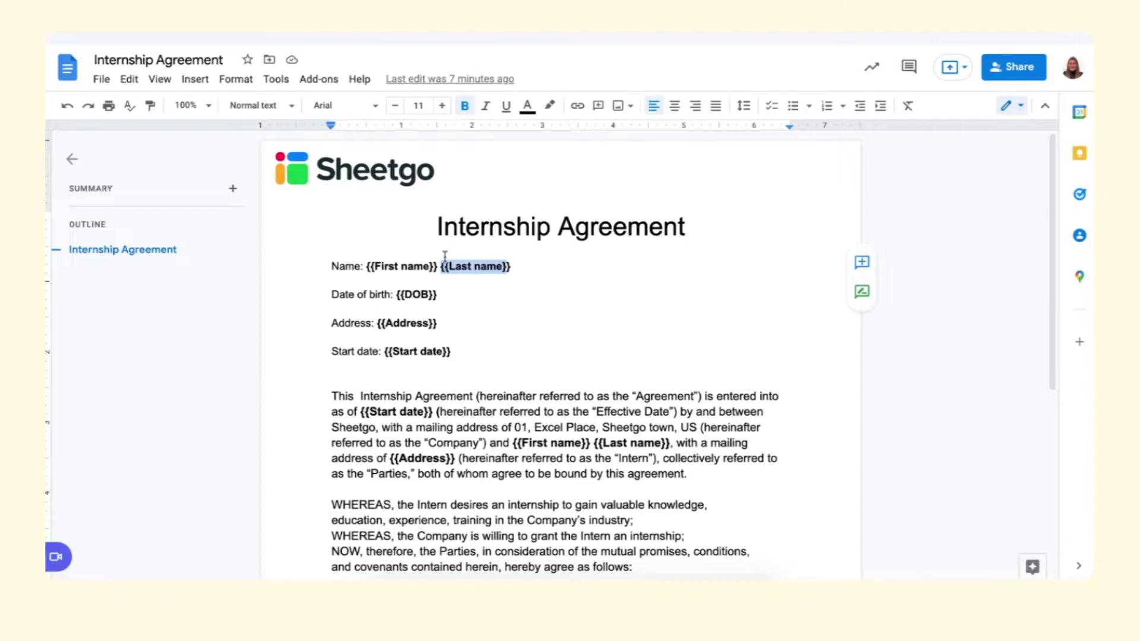
scroll(447, 297, down, 1)
scroll(448, 320, down, 5)
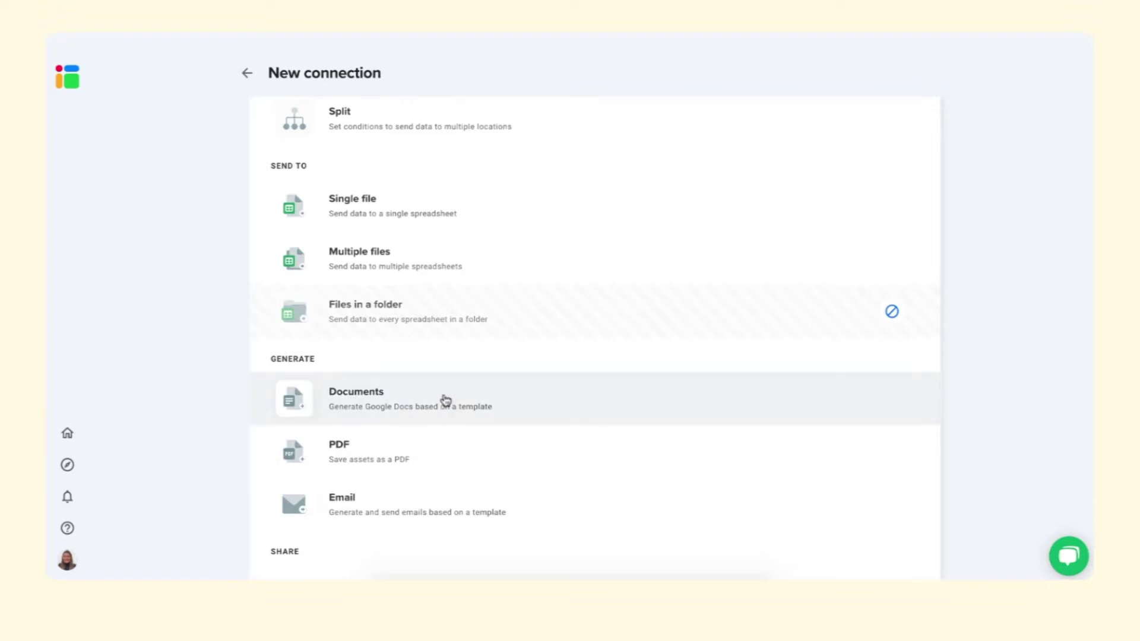
Add a Generate Documents step with the Internship Agreement doc from Google Drive as template
click(445, 399)
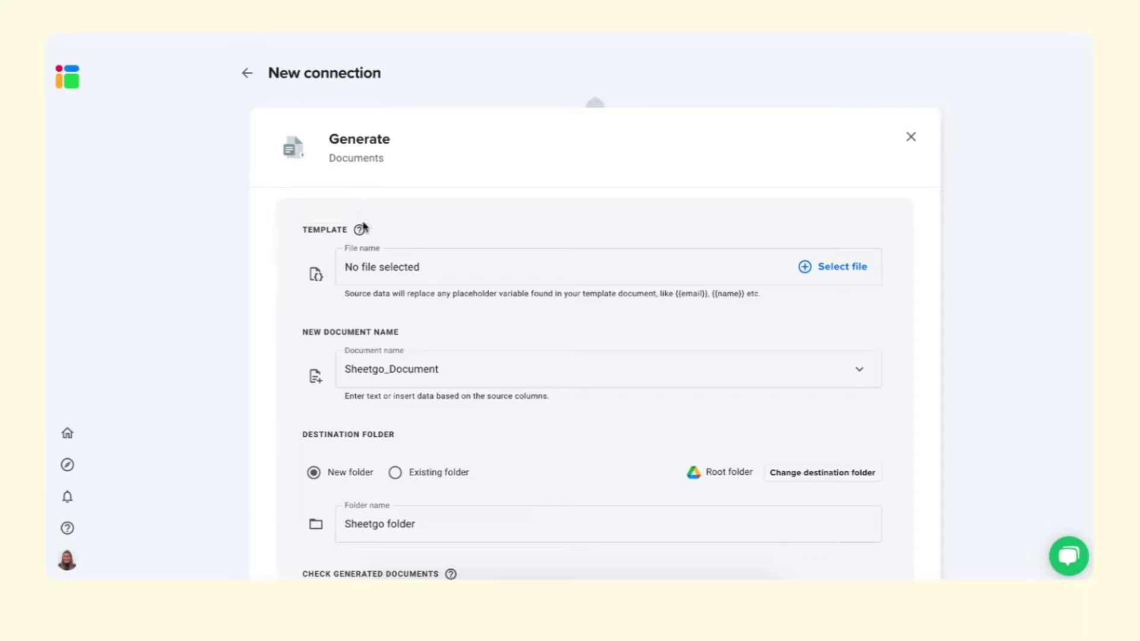
click(825, 267)
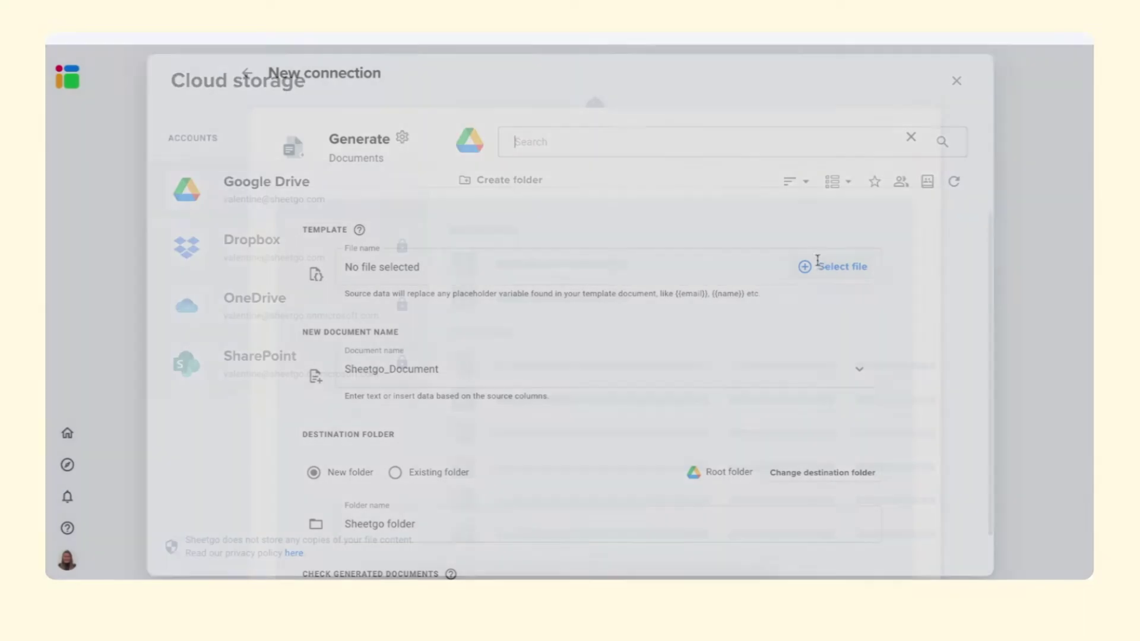
click(537, 141)
text(Internshi)
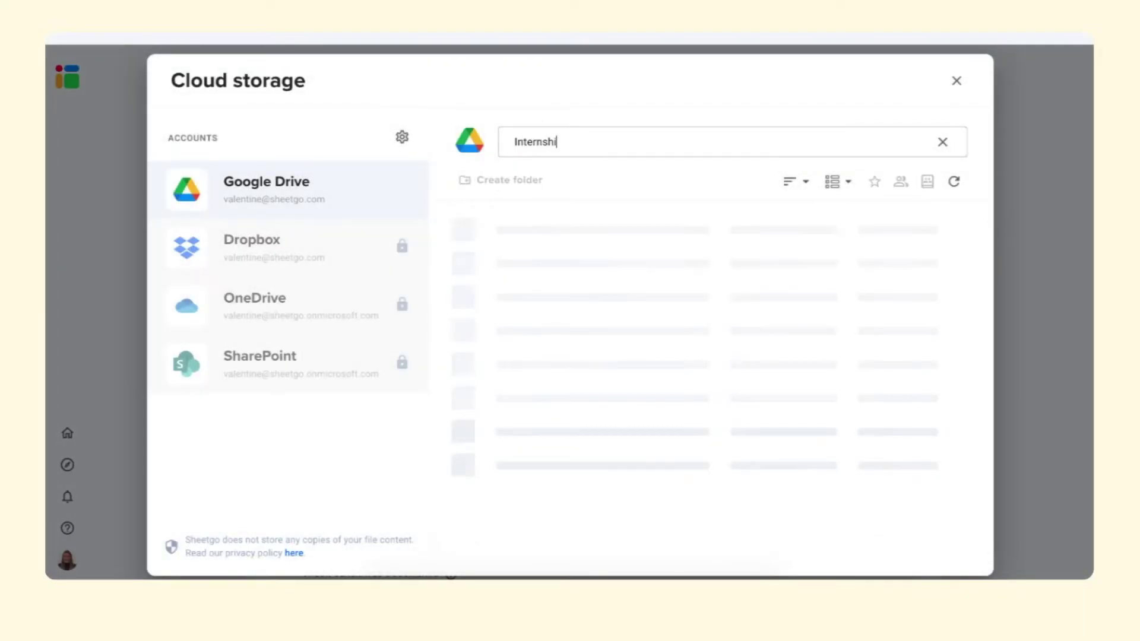
text(p Agreement)
click(521, 230)
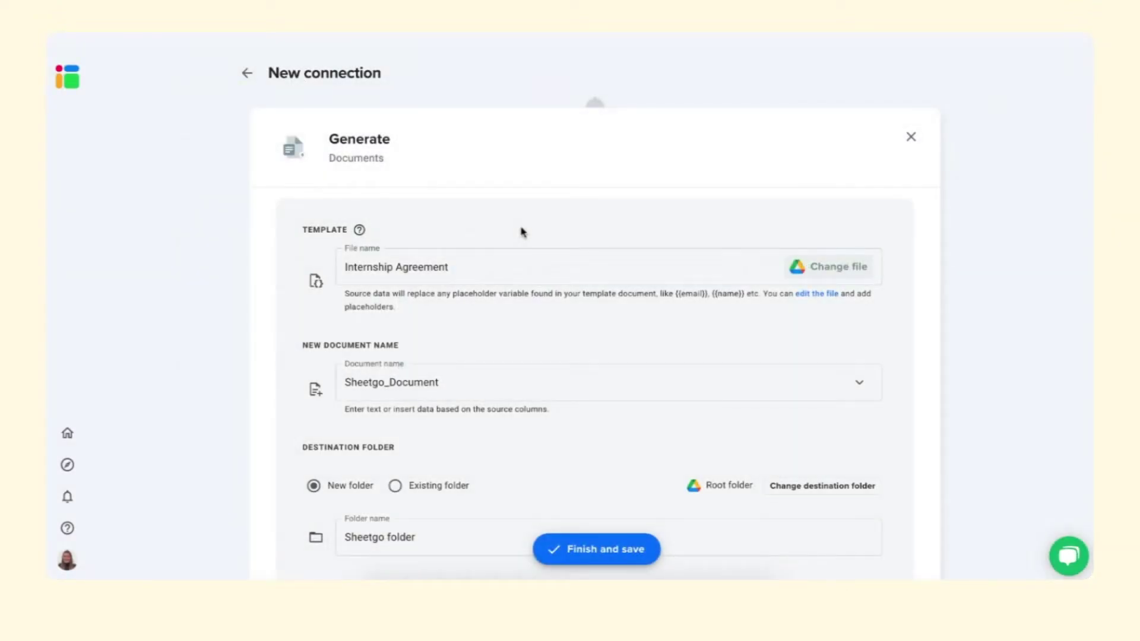
Name the documents 'Internship Agreement' and save them to a new 'Internship contracts' folder
scroll(469, 356, down, 1)
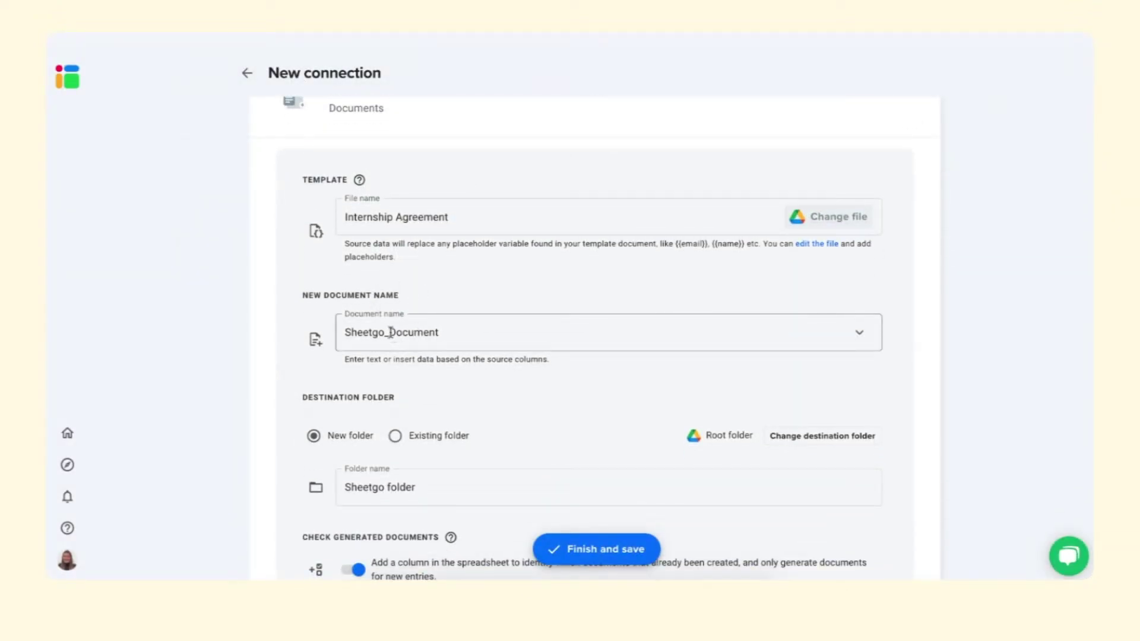
drag(390, 333, 466, 331)
text(Internship)
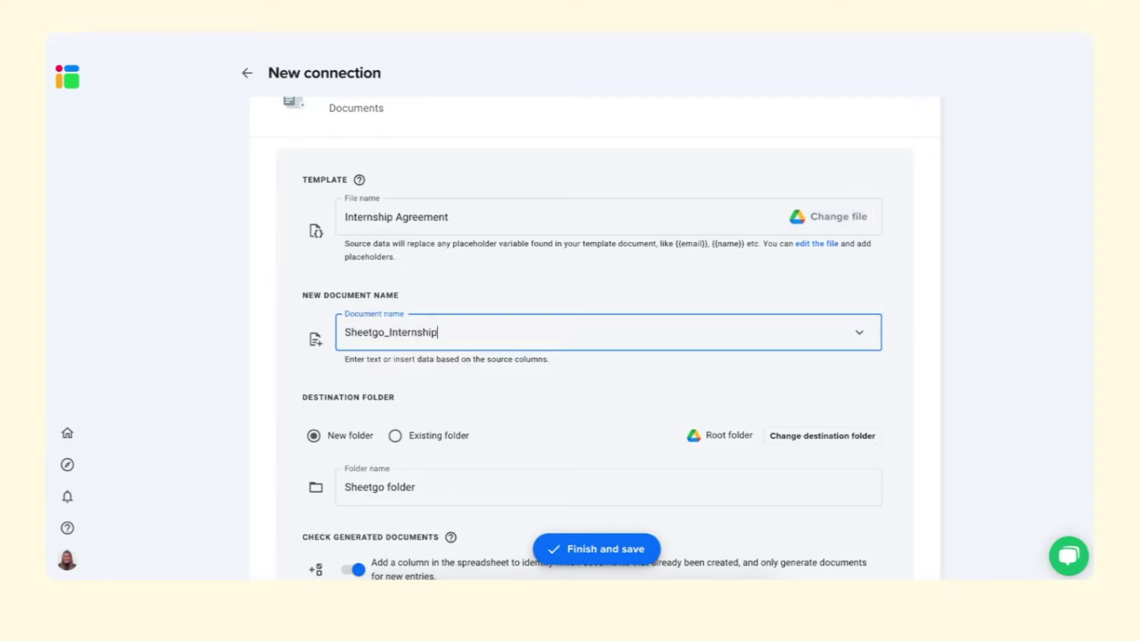
text( Agreement)
scroll(476, 392, down, 1)
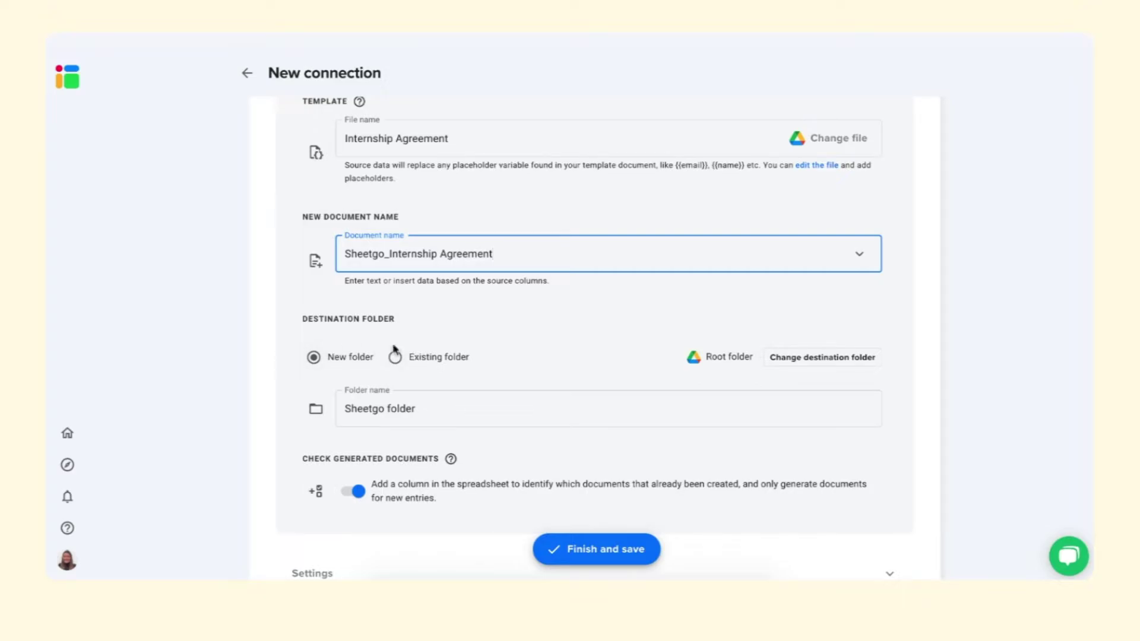
click(348, 407)
key(ctrl+a)
text(In)
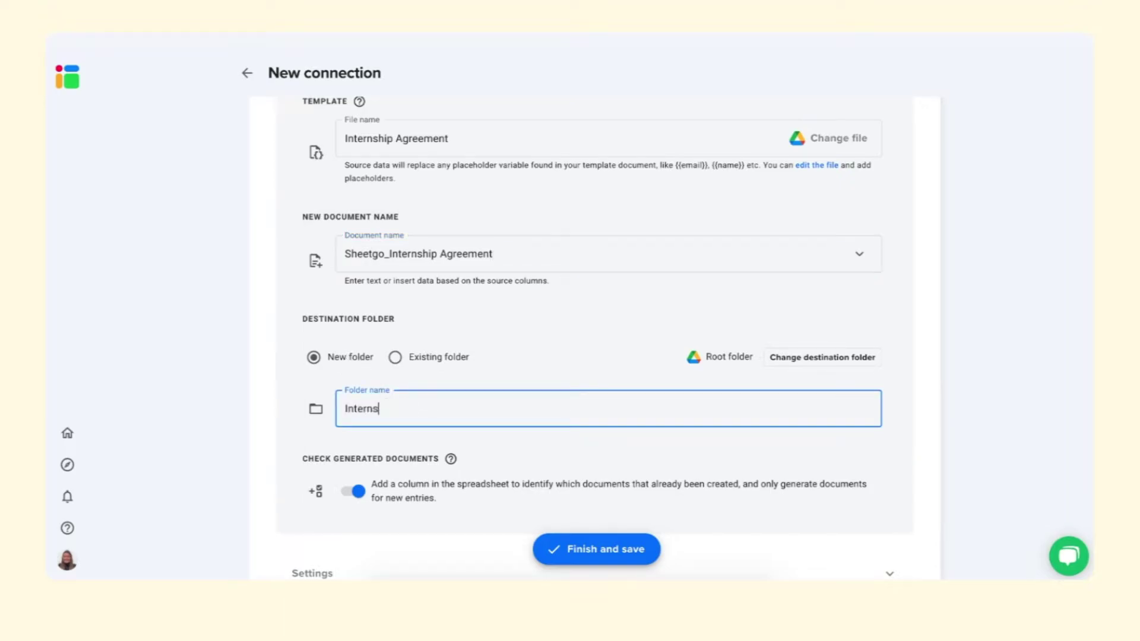
text(ternship contracts)
scroll(457, 436, down, 1)
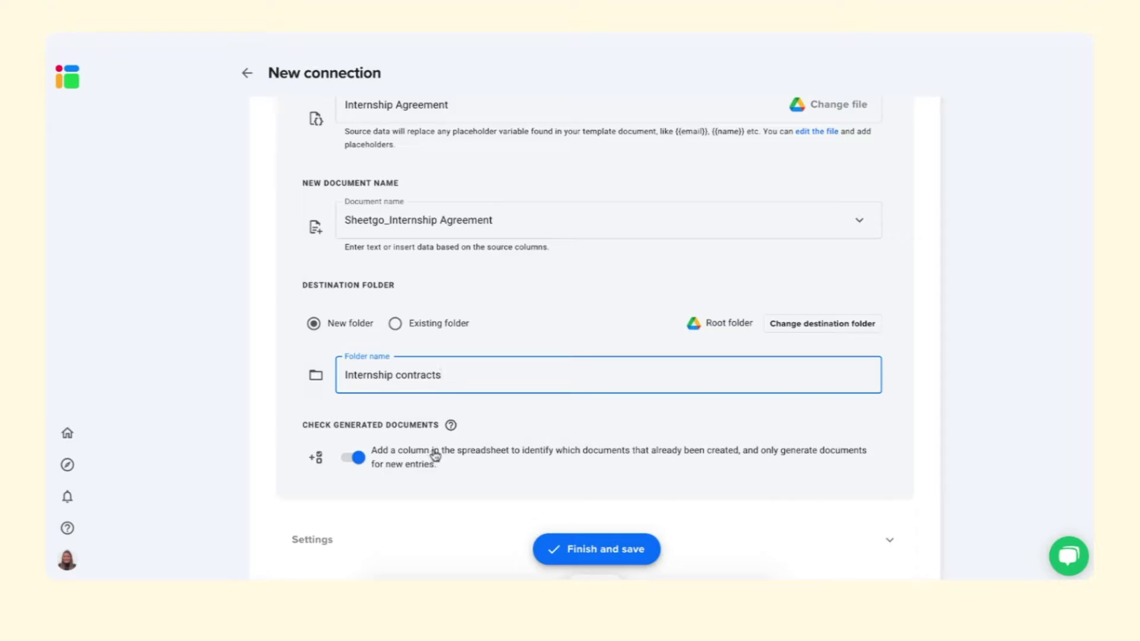
scroll(435, 456, down, 3)
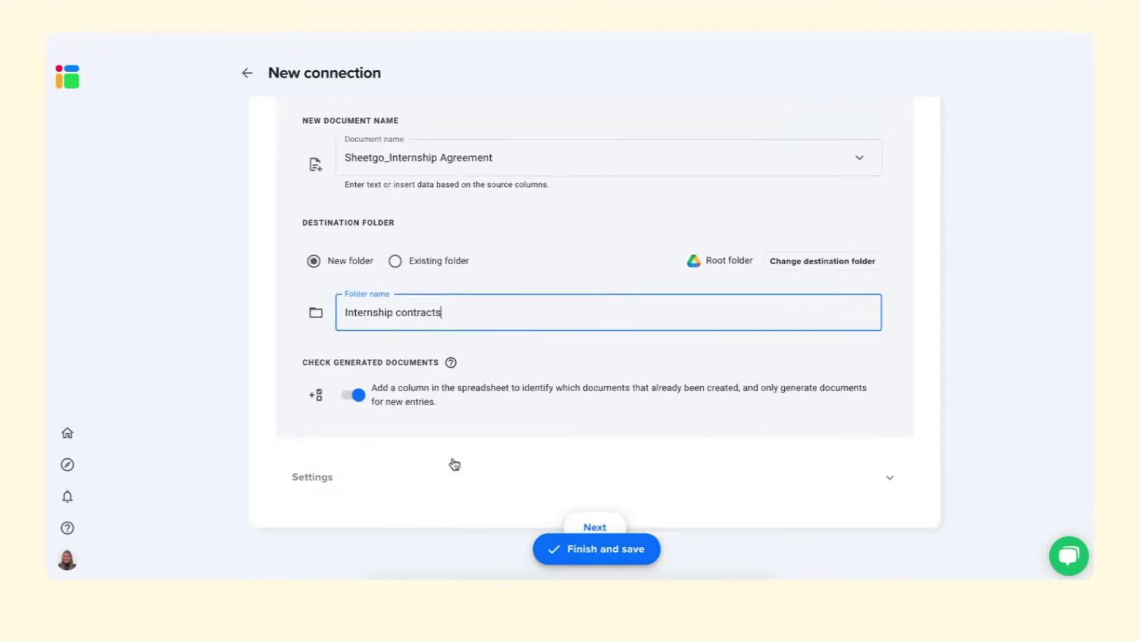
click(594, 482)
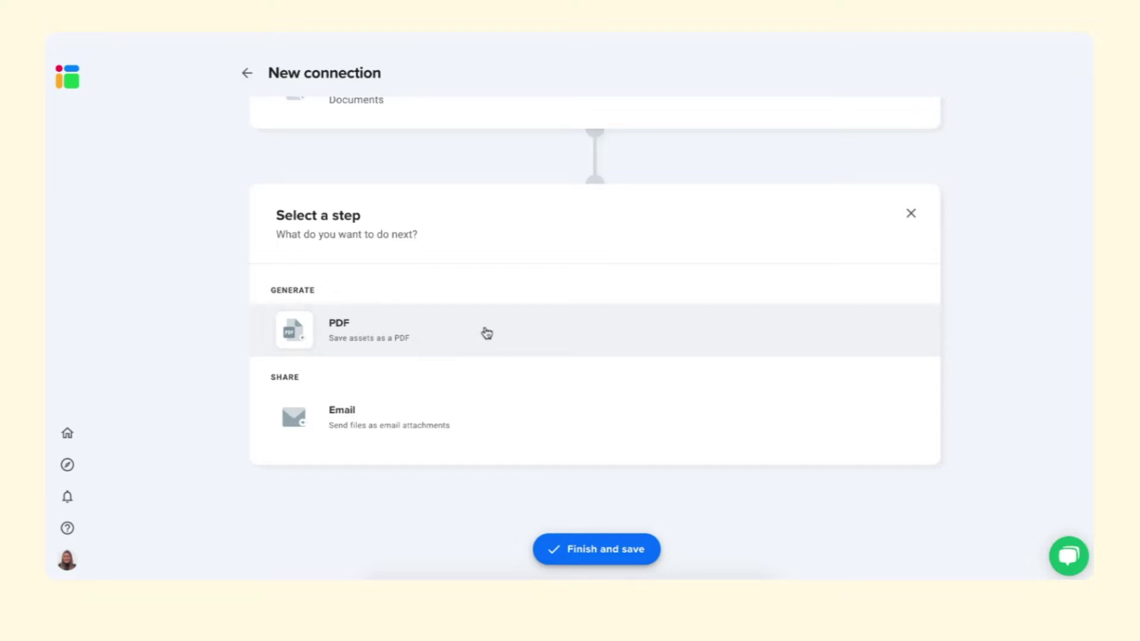
Add a PDF step that saves to a new folder named 'Sheetgo contracts'
click(486, 332)
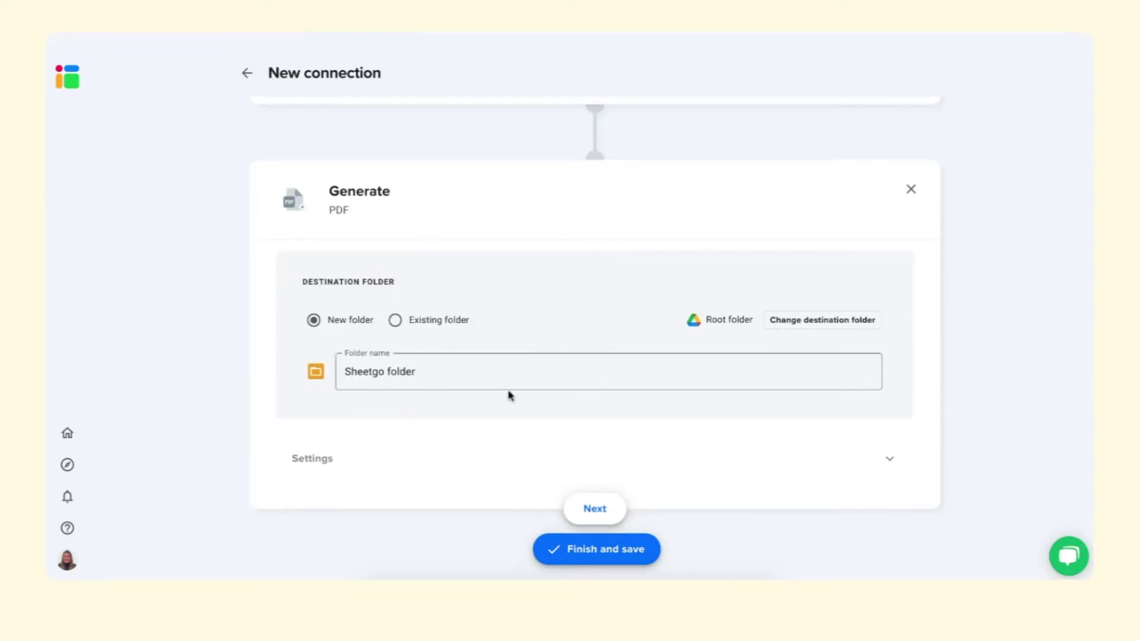
click(481, 362)
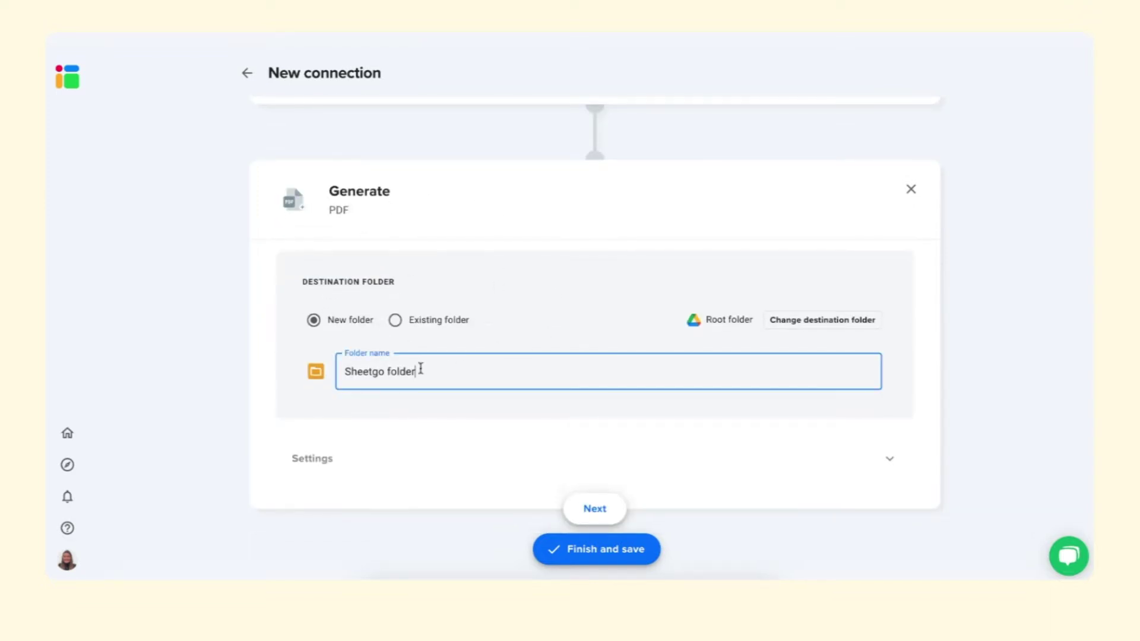
double_click(386, 371)
text(contracts)
click(593, 508)
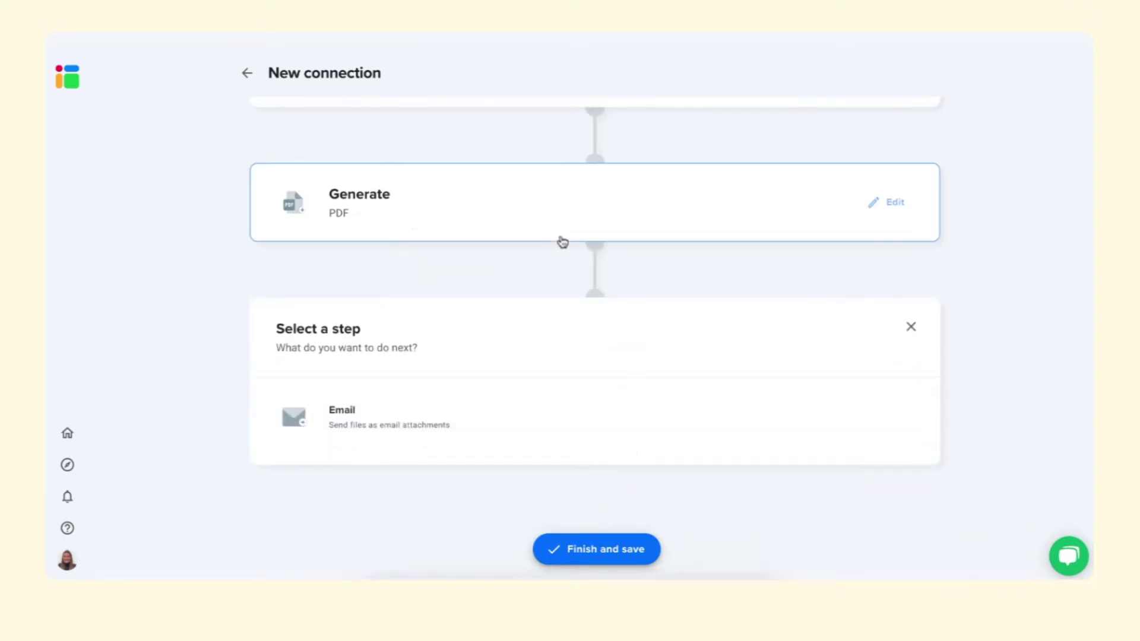
Add an Email step with Editor file access, sending files as attachments
click(521, 419)
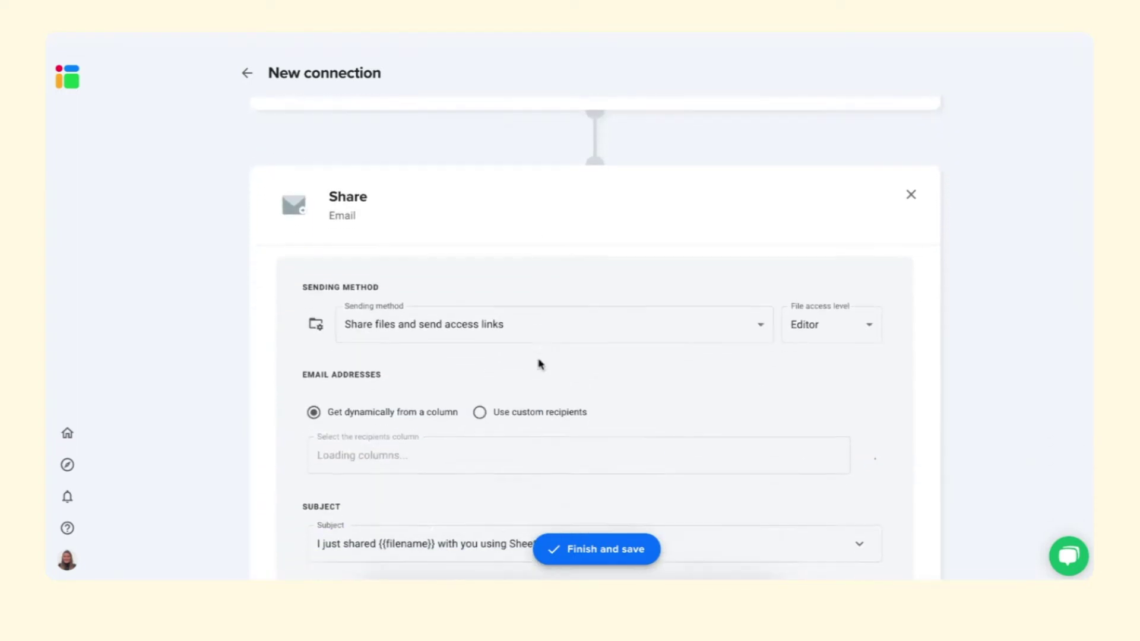
click(621, 283)
click(620, 283)
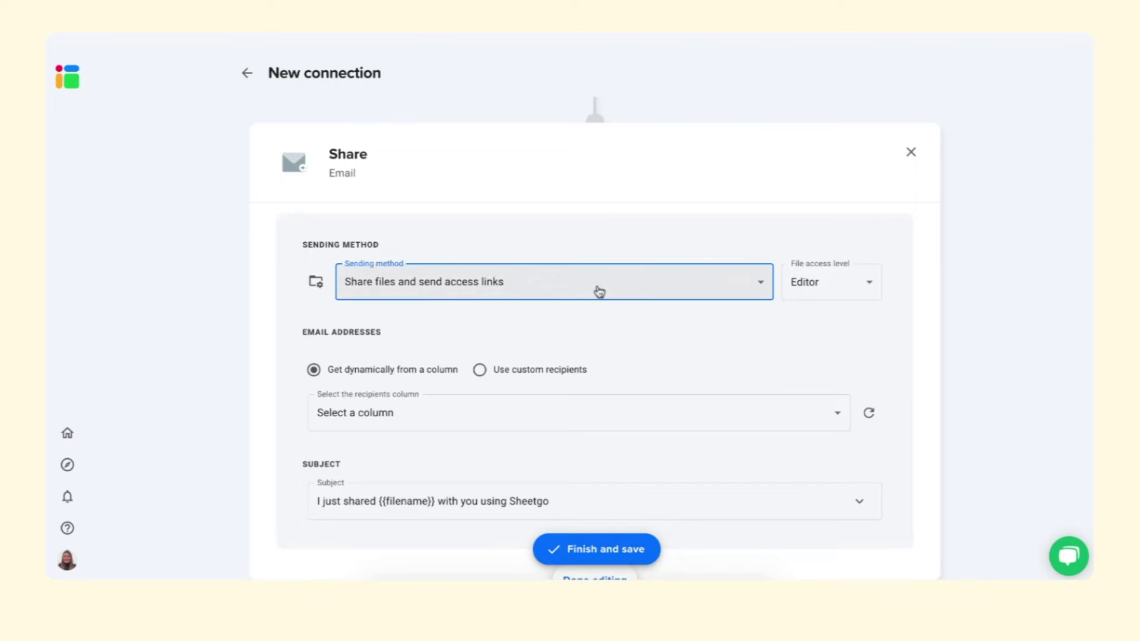
click(817, 281)
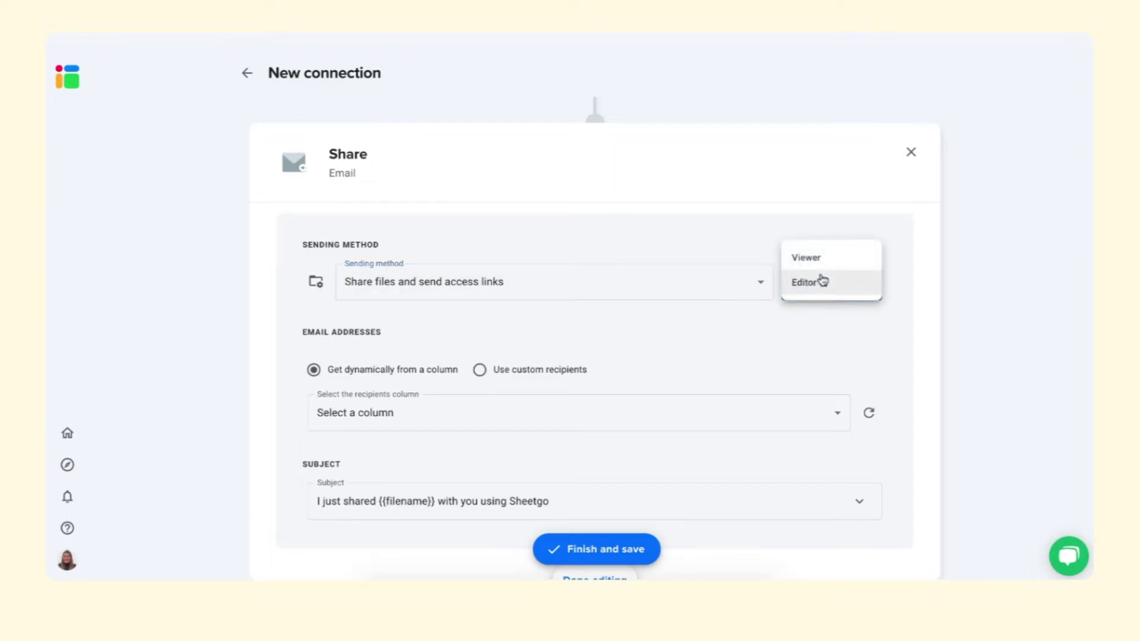
click(818, 278)
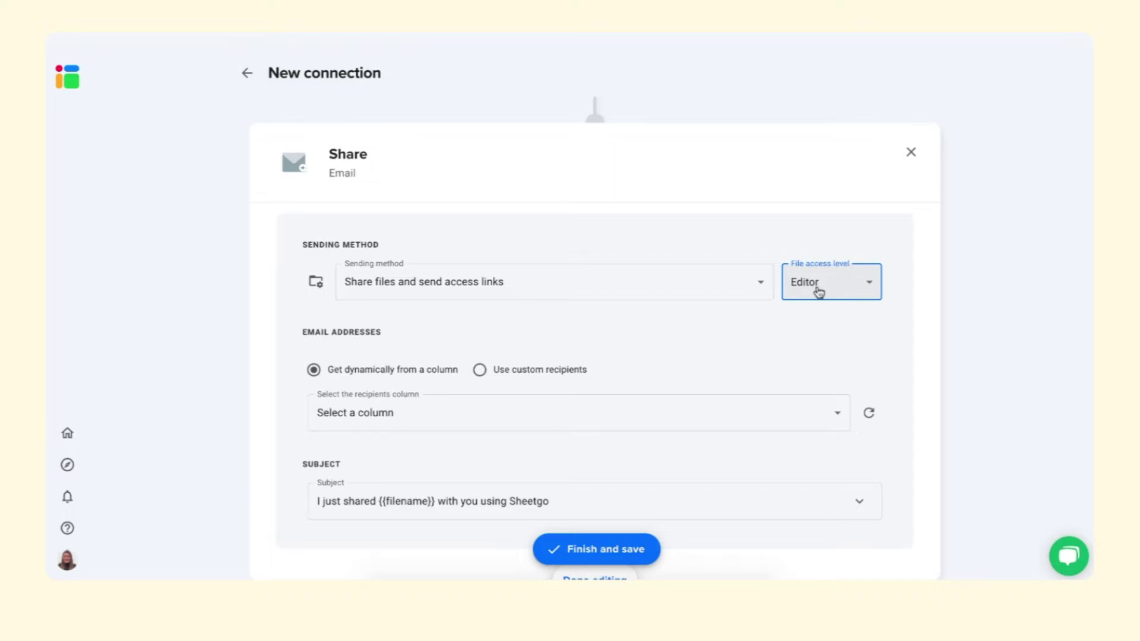
click(651, 290)
click(611, 307)
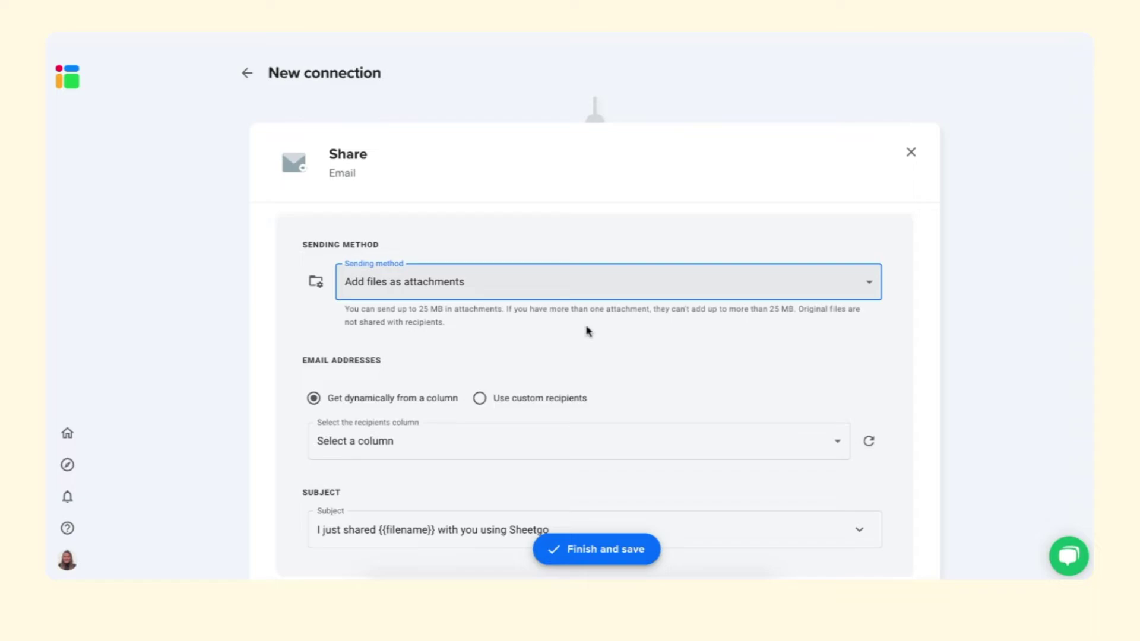
scroll(587, 330, down, 2)
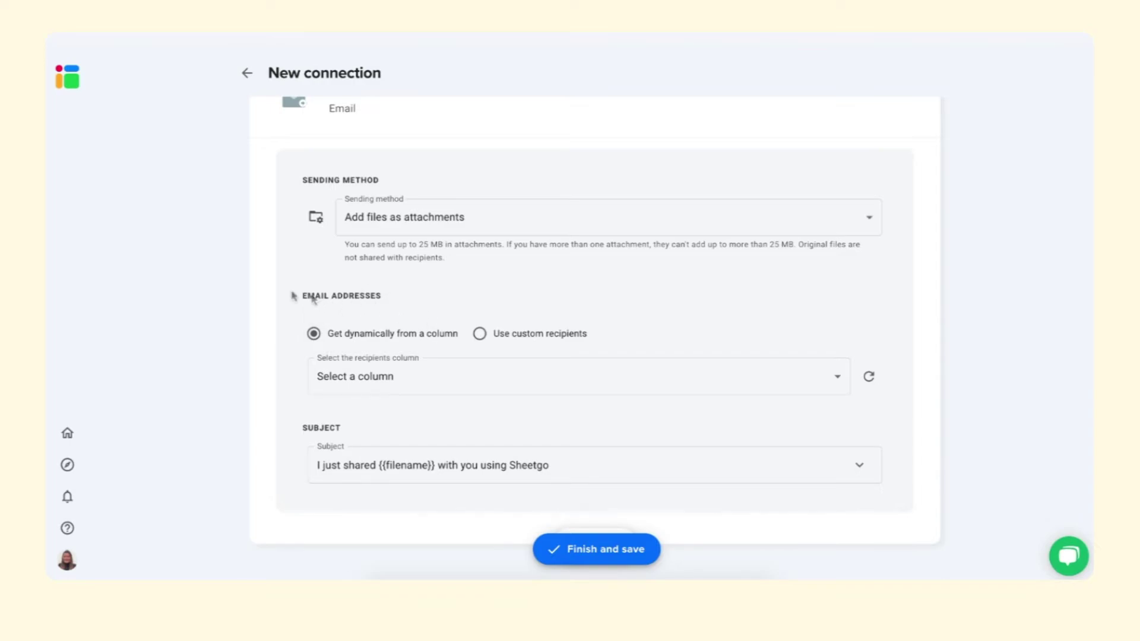
Take recipient addresses dynamically from 'Column D : Email' of the sheet
click(490, 335)
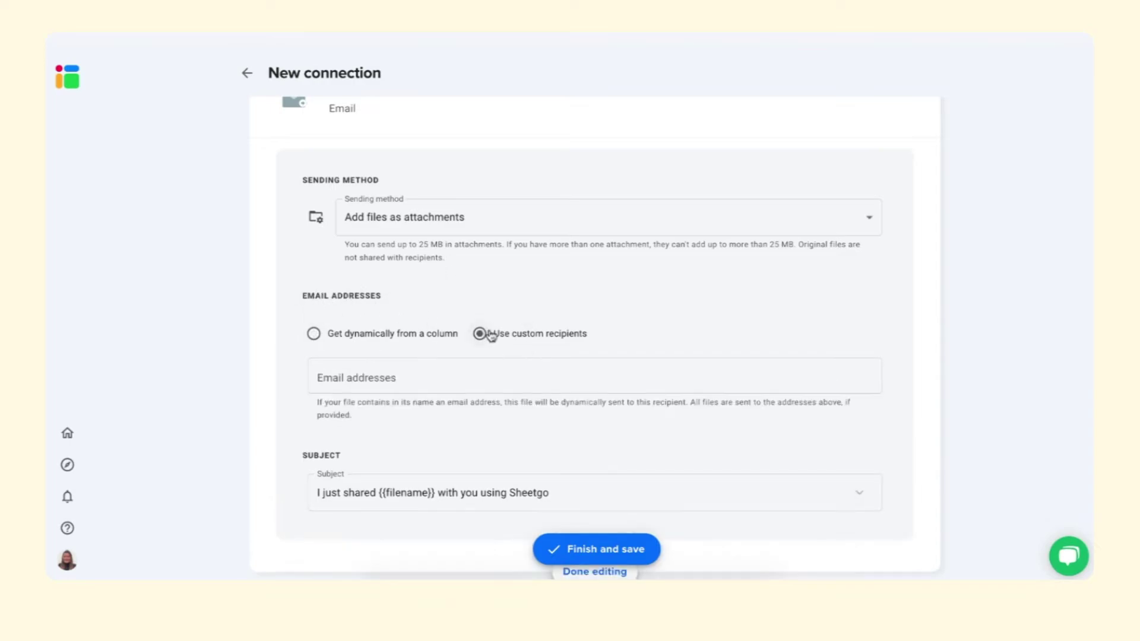
click(474, 368)
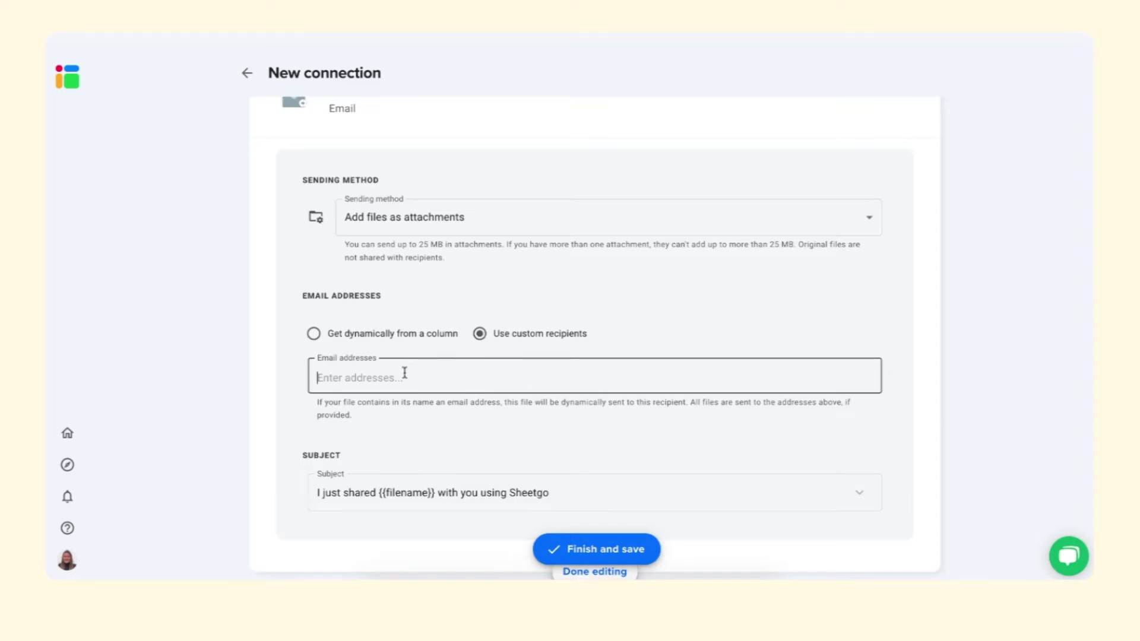
click(401, 338)
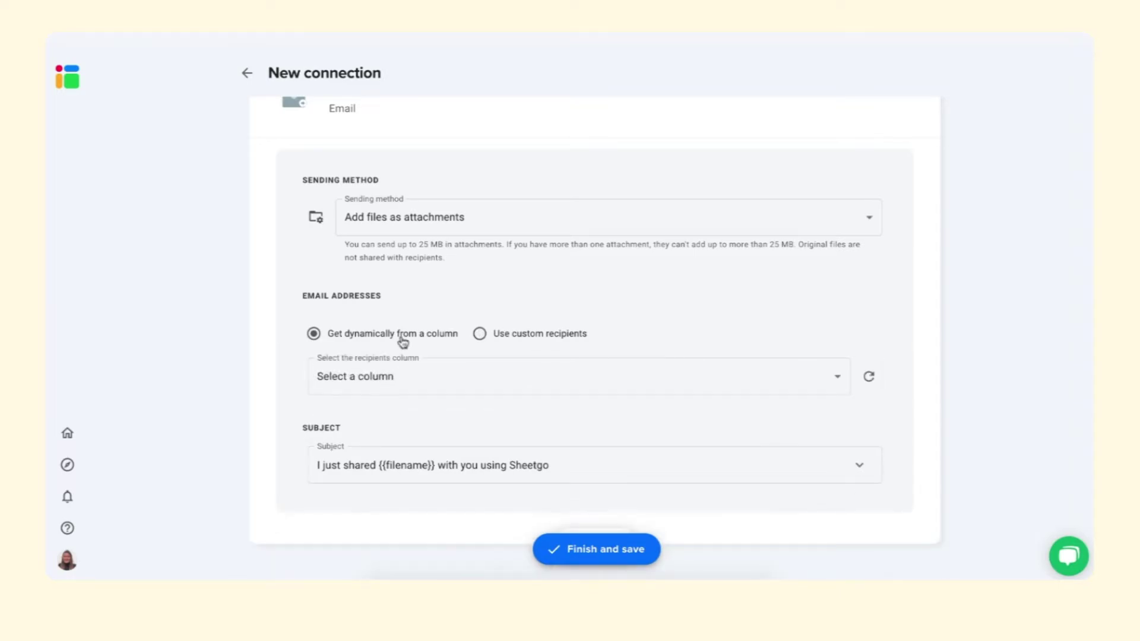
click(404, 383)
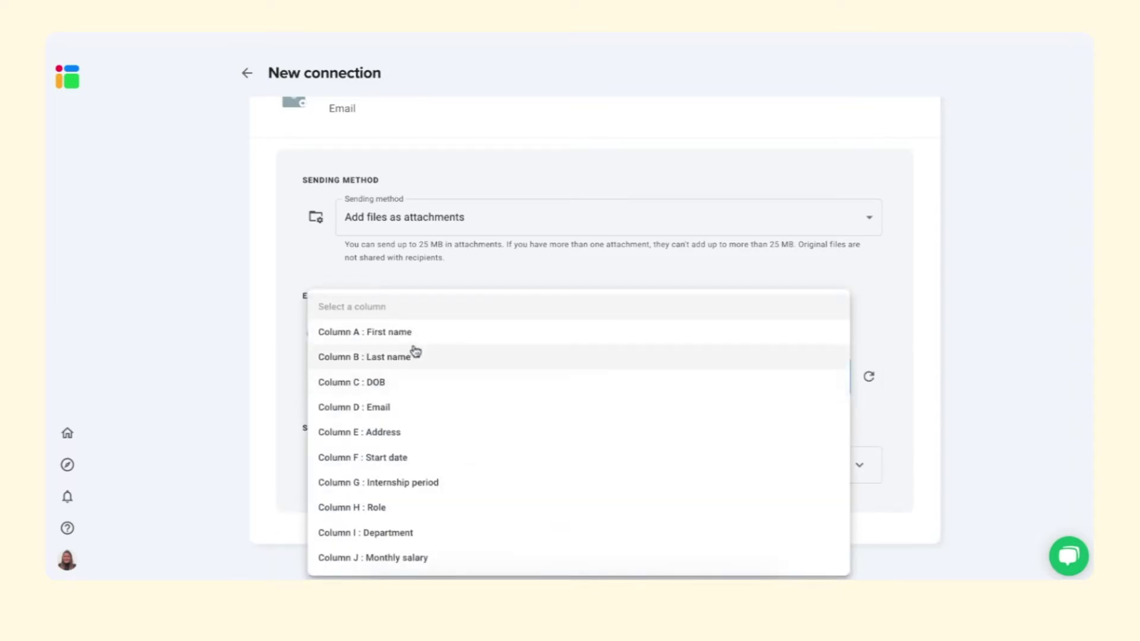
click(405, 410)
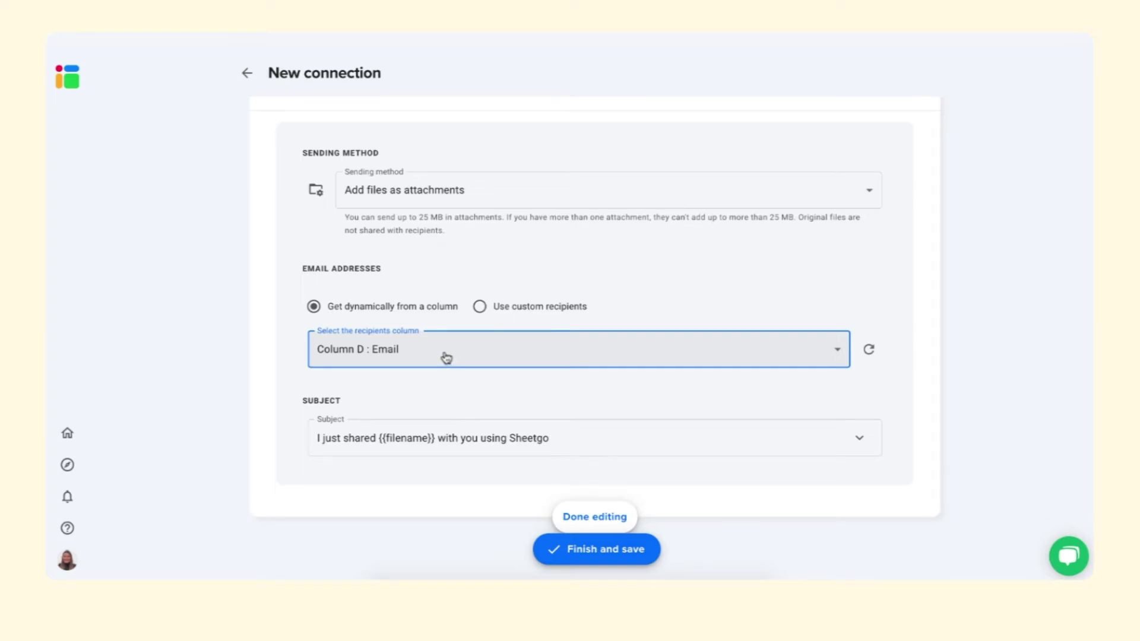
scroll(416, 380, down, 1)
Append 'for the period of' with Internship period and Department tags to the subject, then finish editing
drag(373, 407, 436, 410)
click(436, 409)
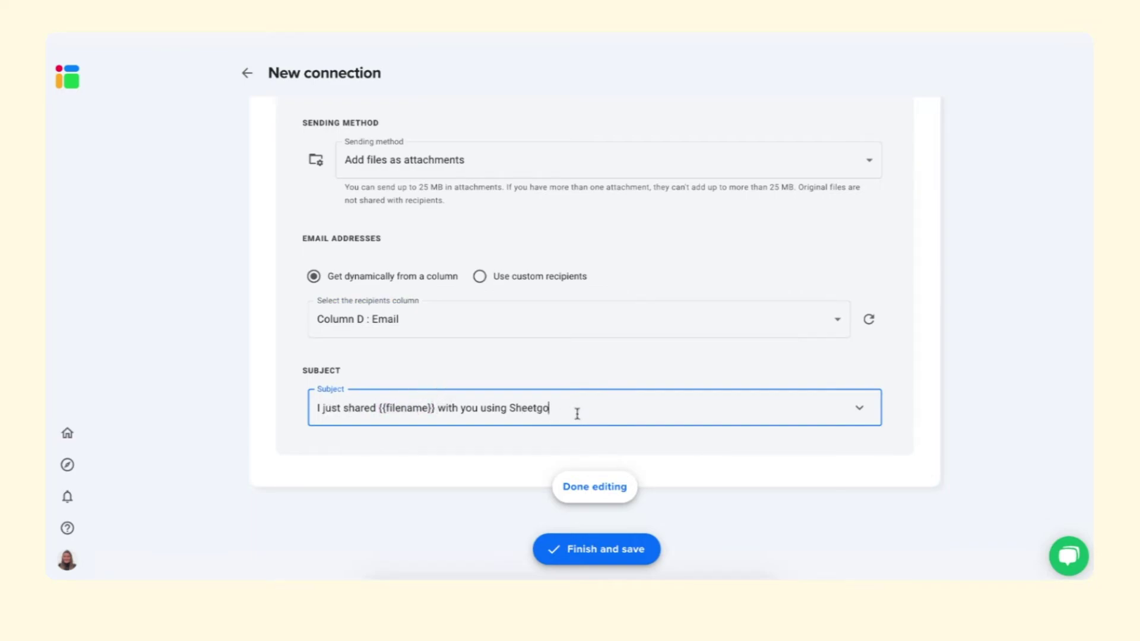
click(860, 415)
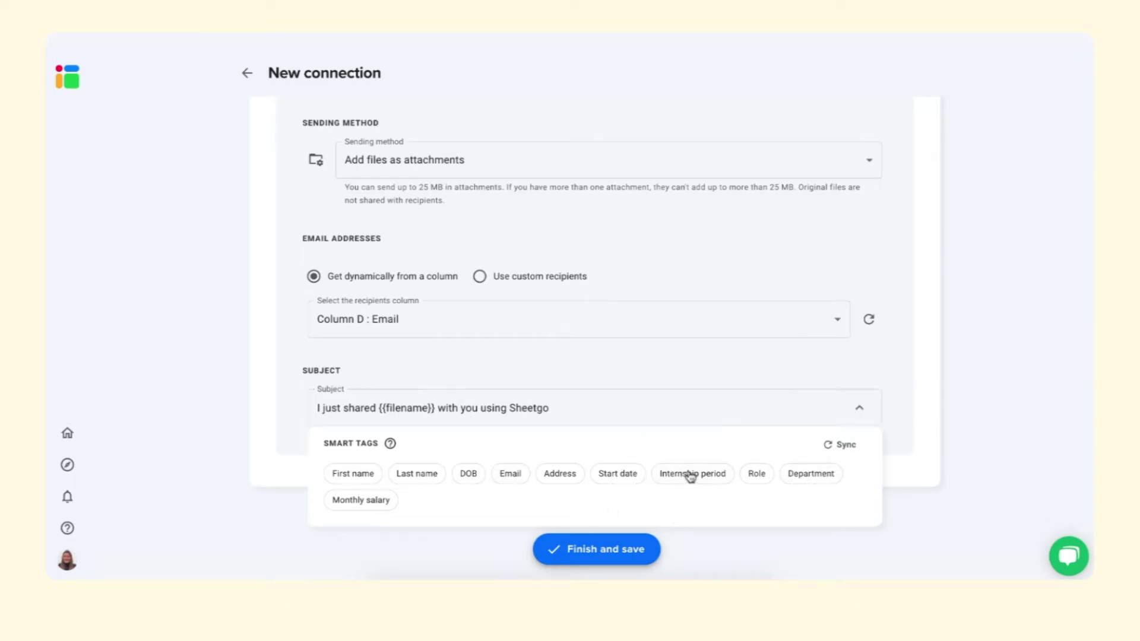
click(623, 403)
text(for t)
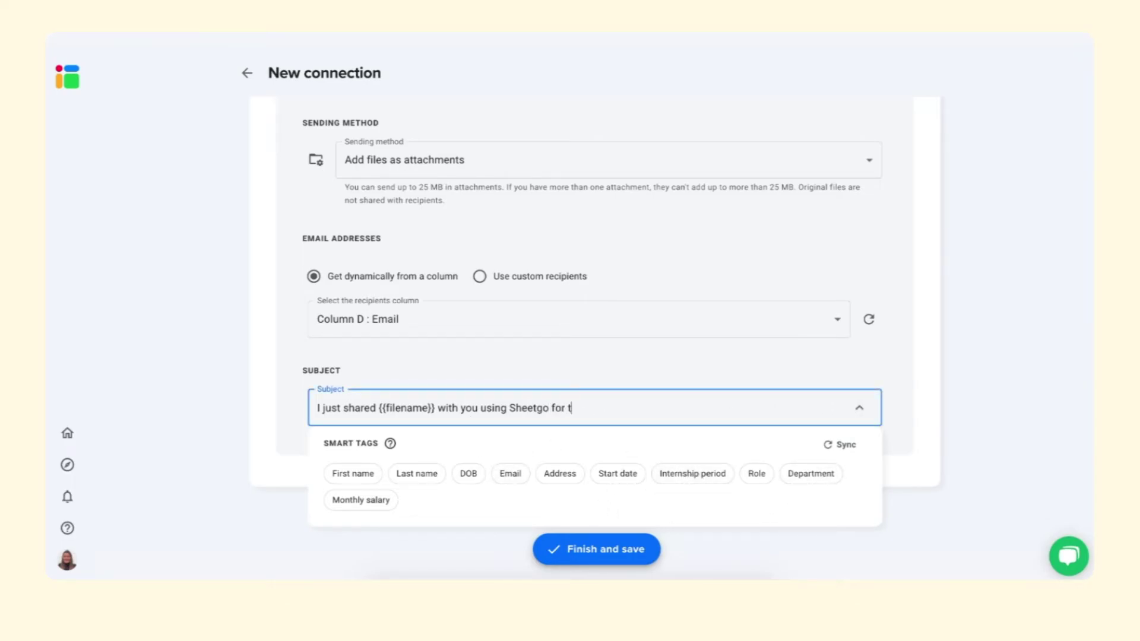
text(he period of)
click(682, 475)
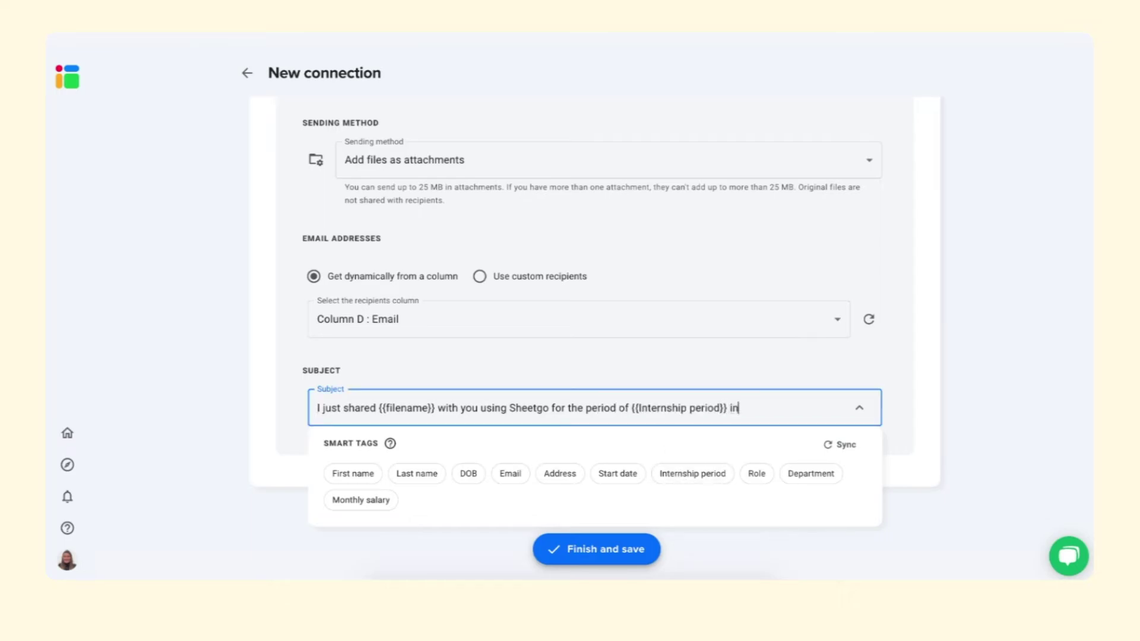
click(802, 475)
click(600, 487)
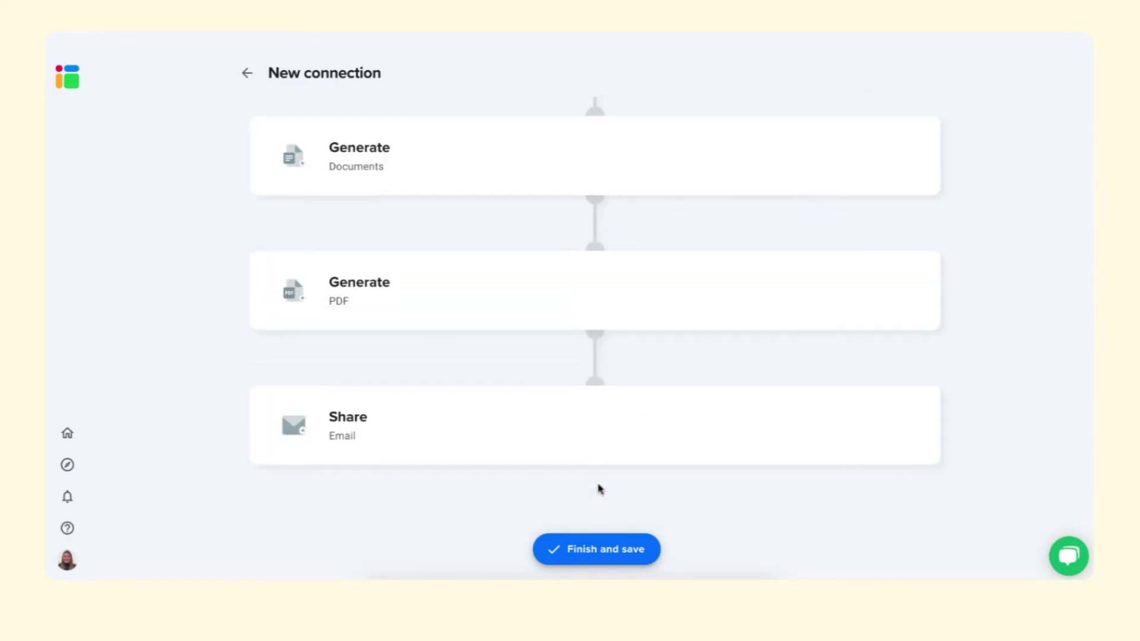
Review the connection's steps and finish and save the workflow
scroll(615, 383, up, 5)
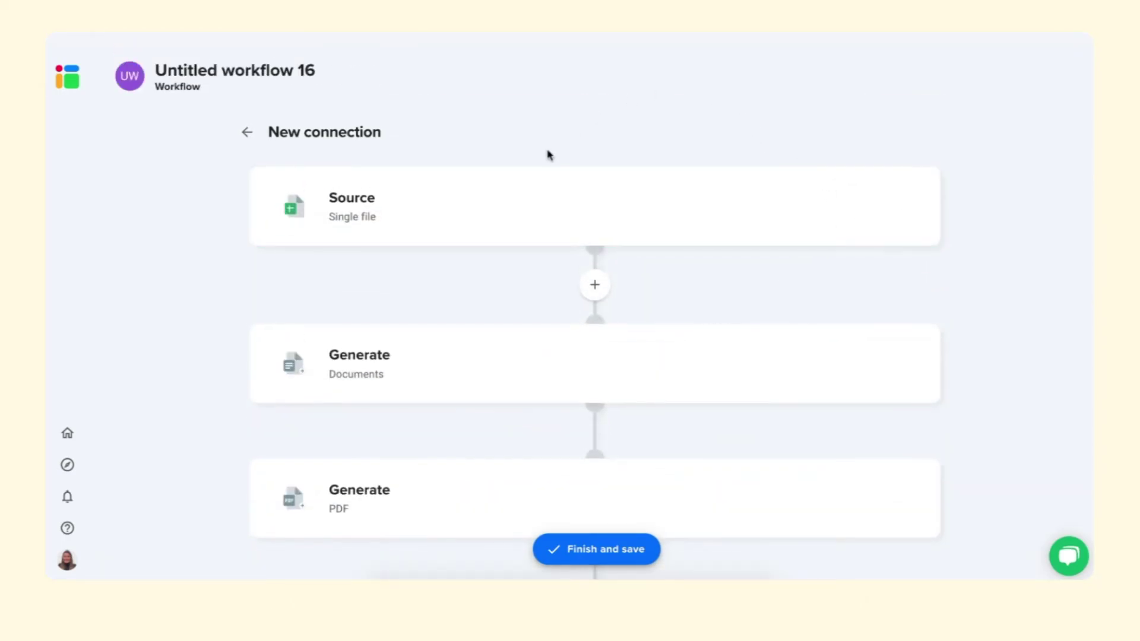
scroll(547, 198, down, 2)
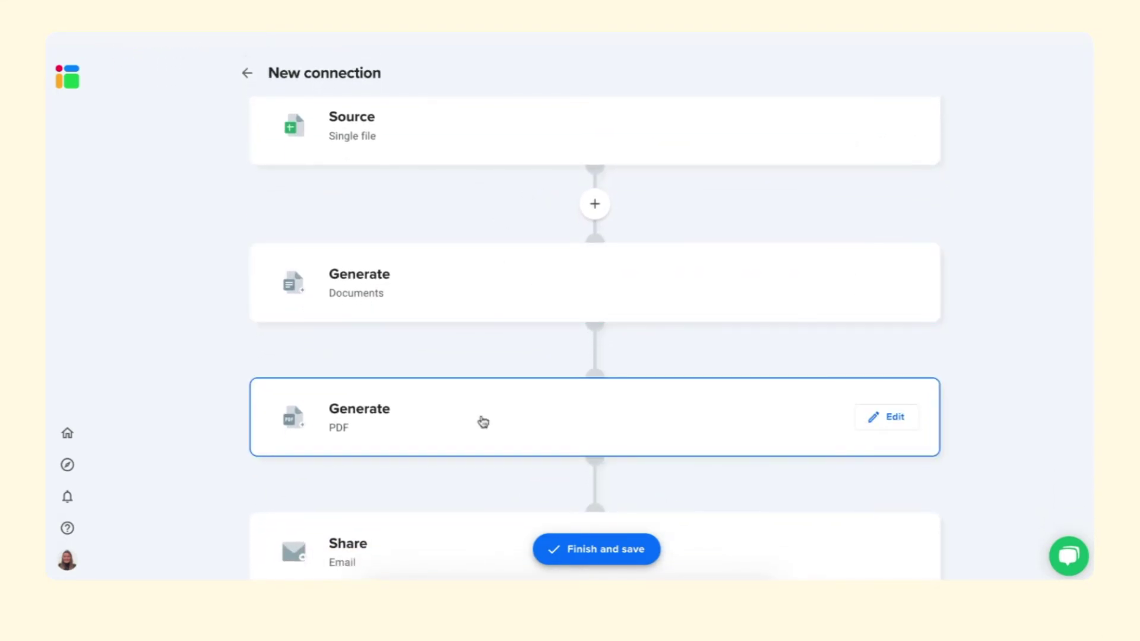
scroll(483, 422, down, 1)
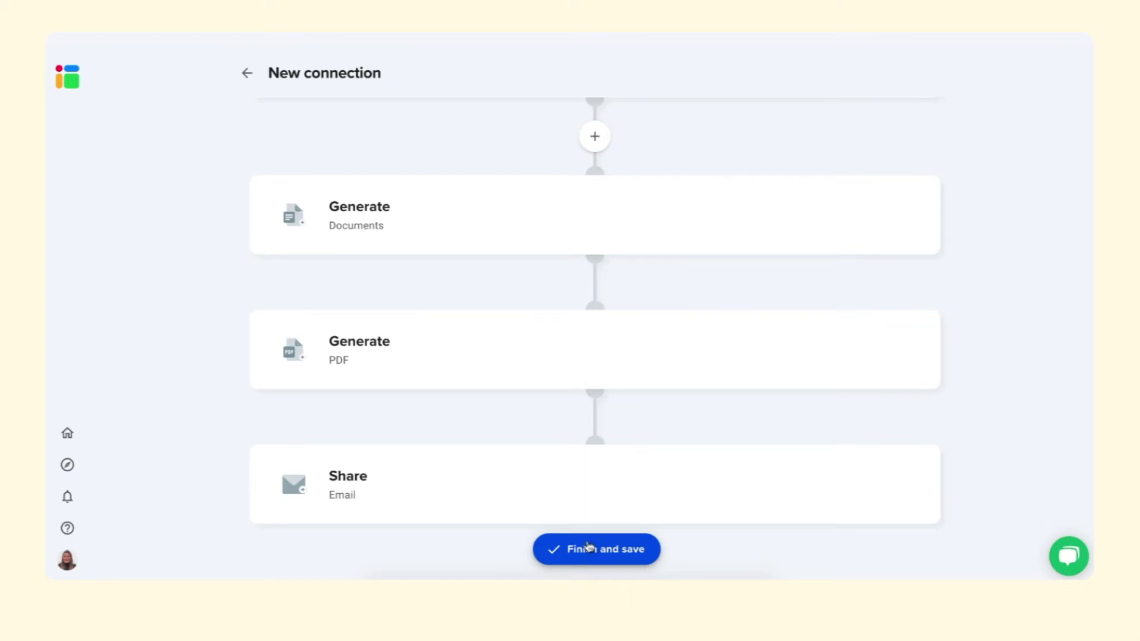
click(588, 546)
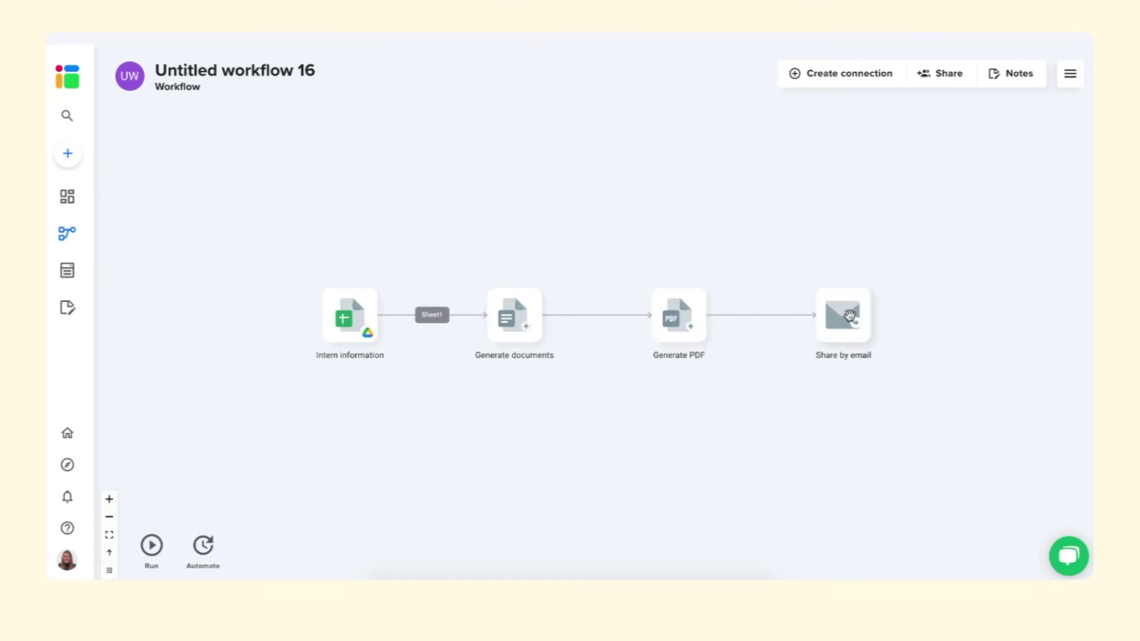
Rename 'Untitled workflow 16' to 'Internship contracts' and bring up its Share workflow settings
click(82, 201)
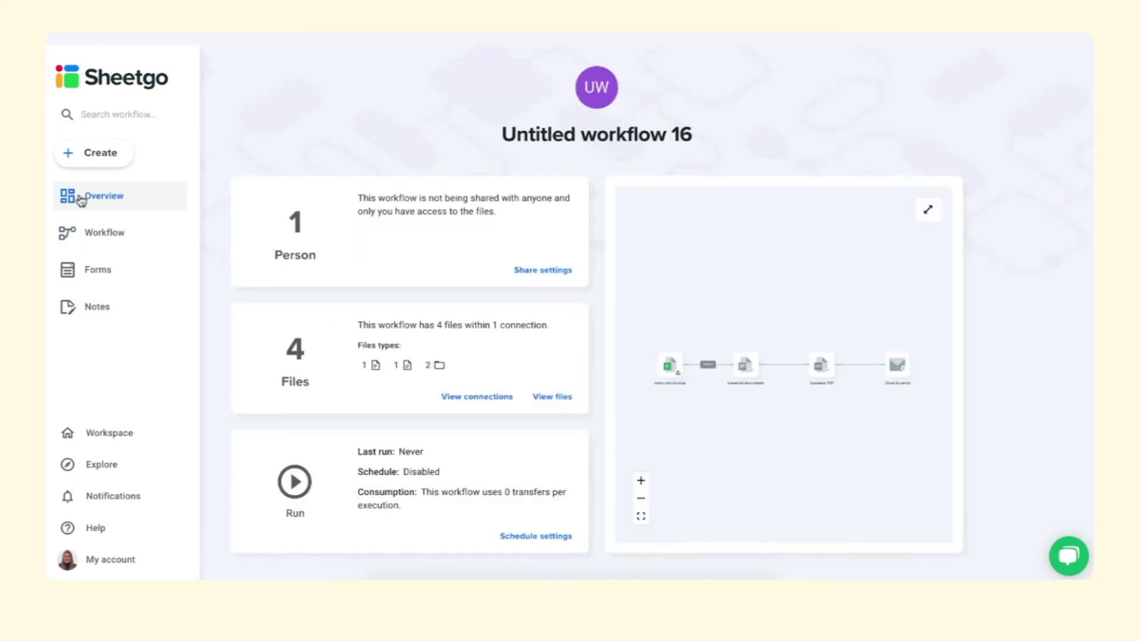
click(571, 128)
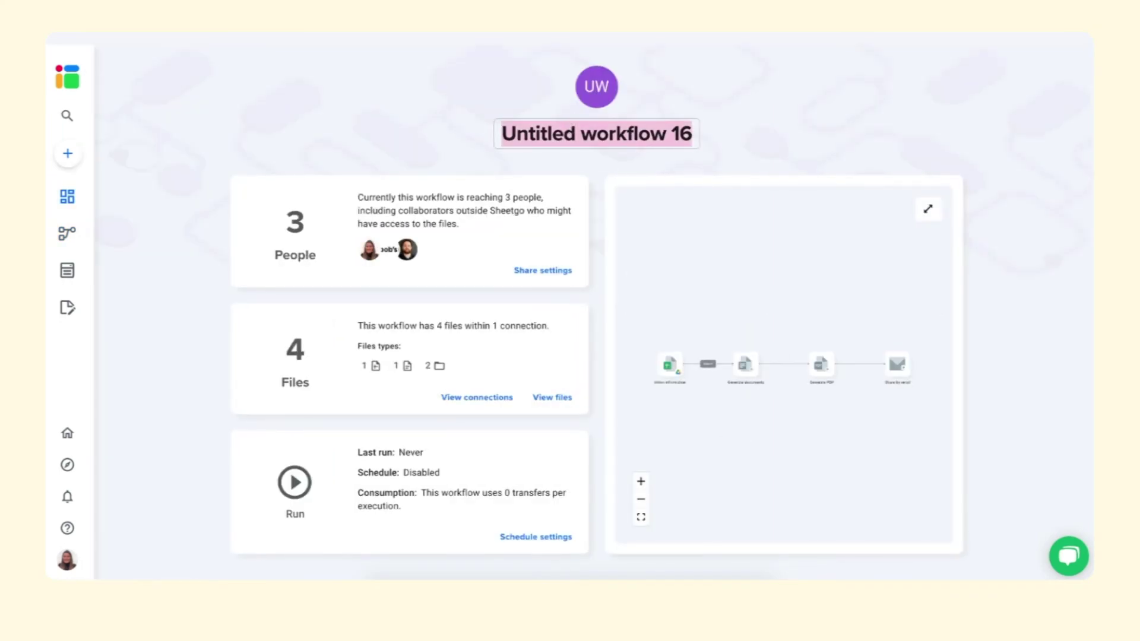
text(Internship contra)
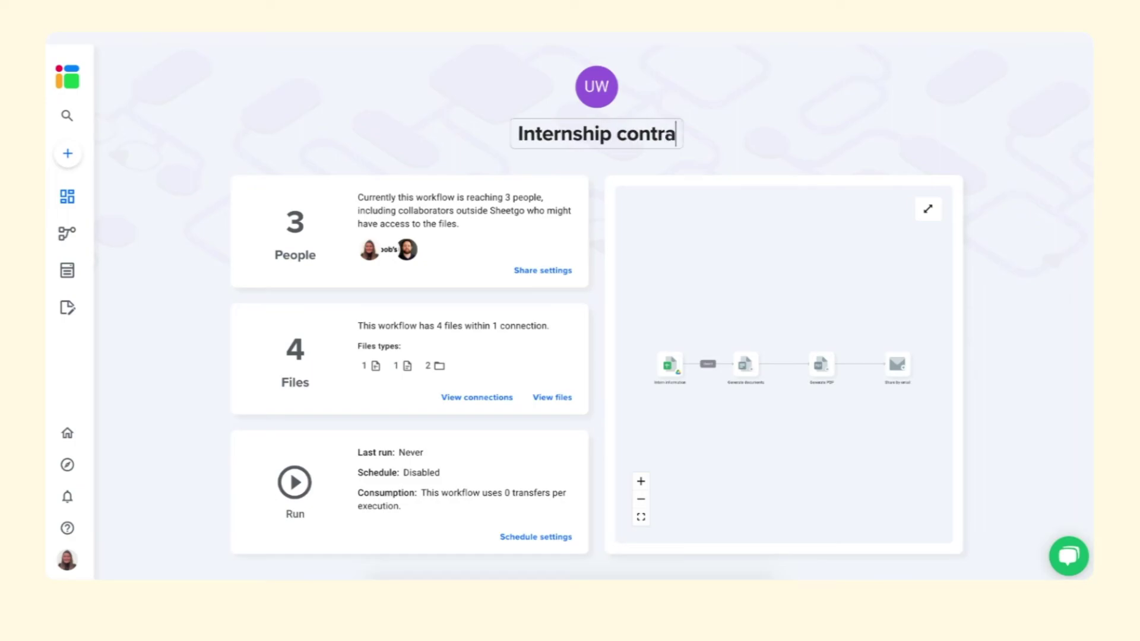
text(cts)
key(Return)
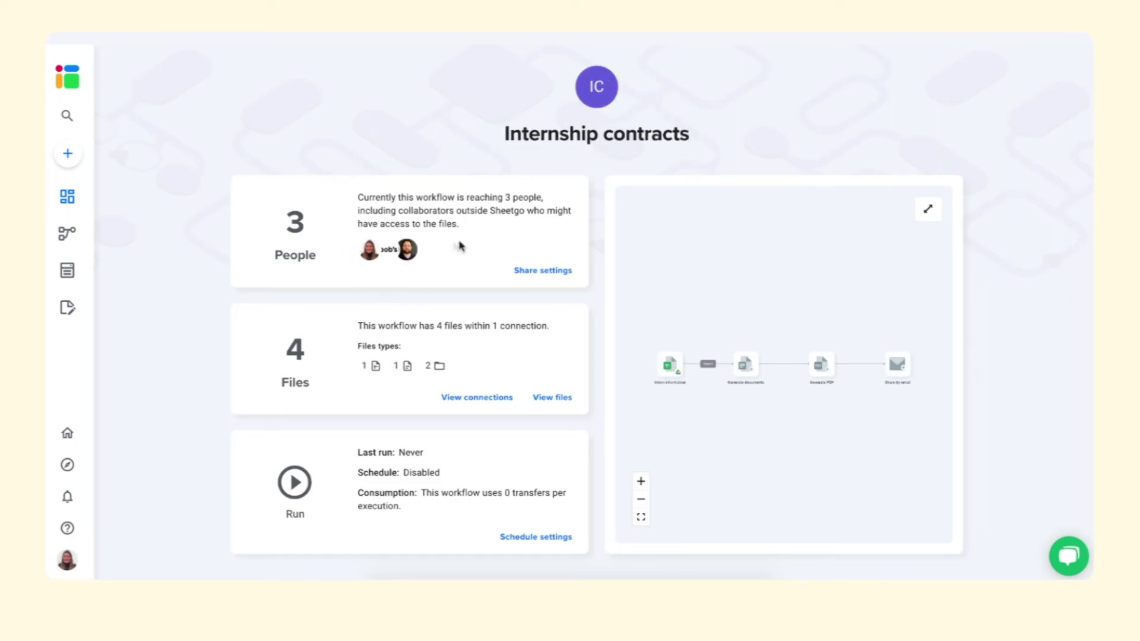
click(515, 270)
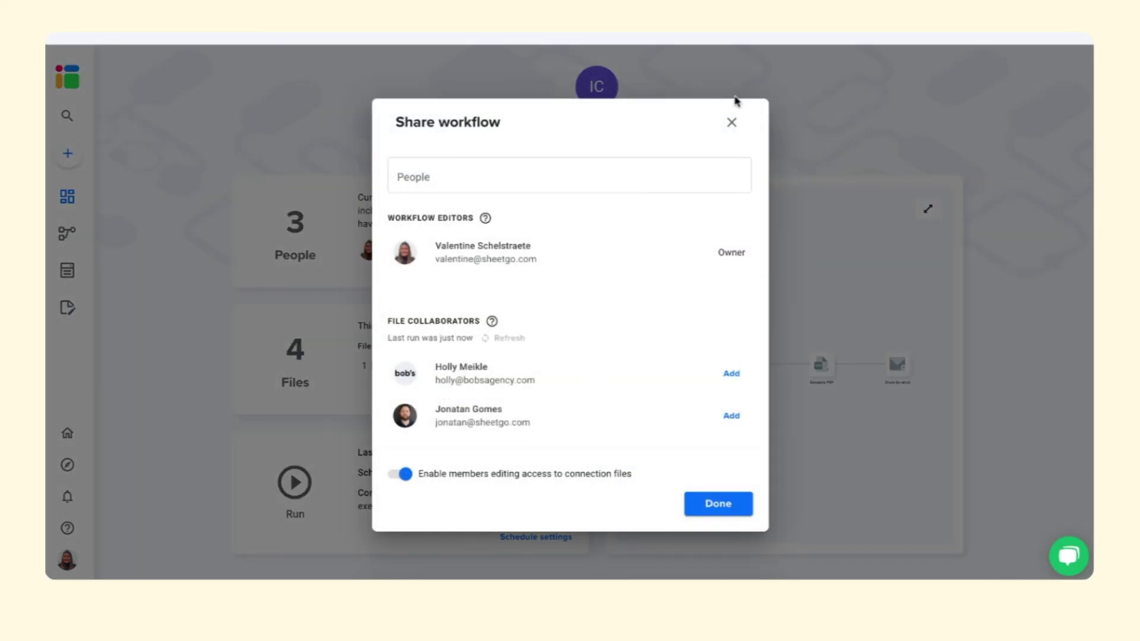
click(731, 122)
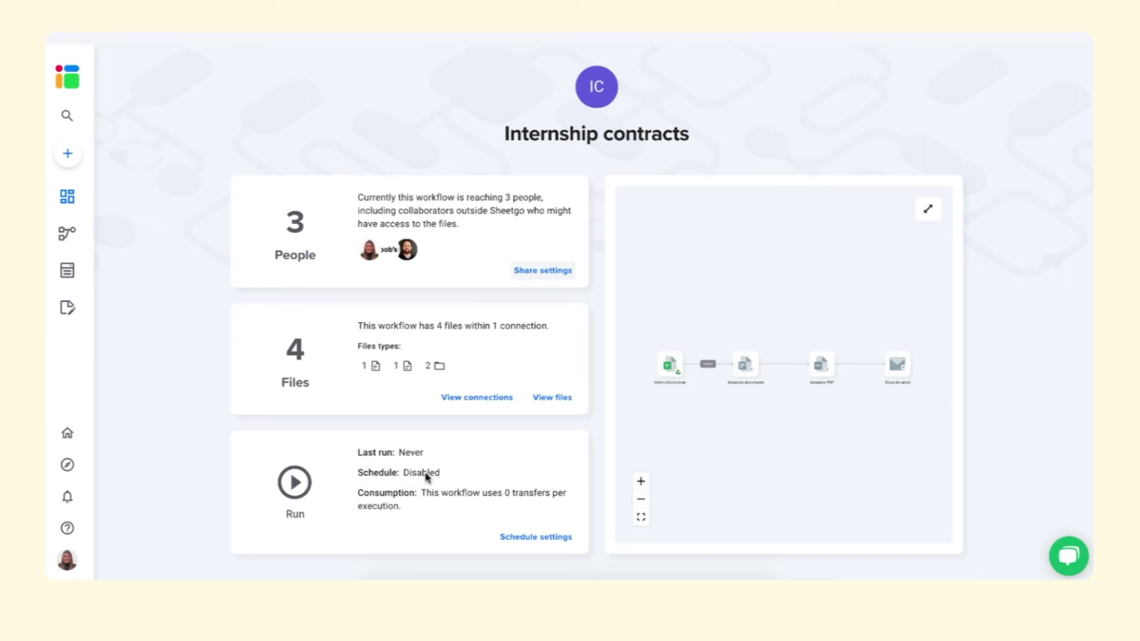
click(534, 538)
Turn on automatic runs once a month, between 8:00 and 9:00 AM, and save the schedule
click(463, 198)
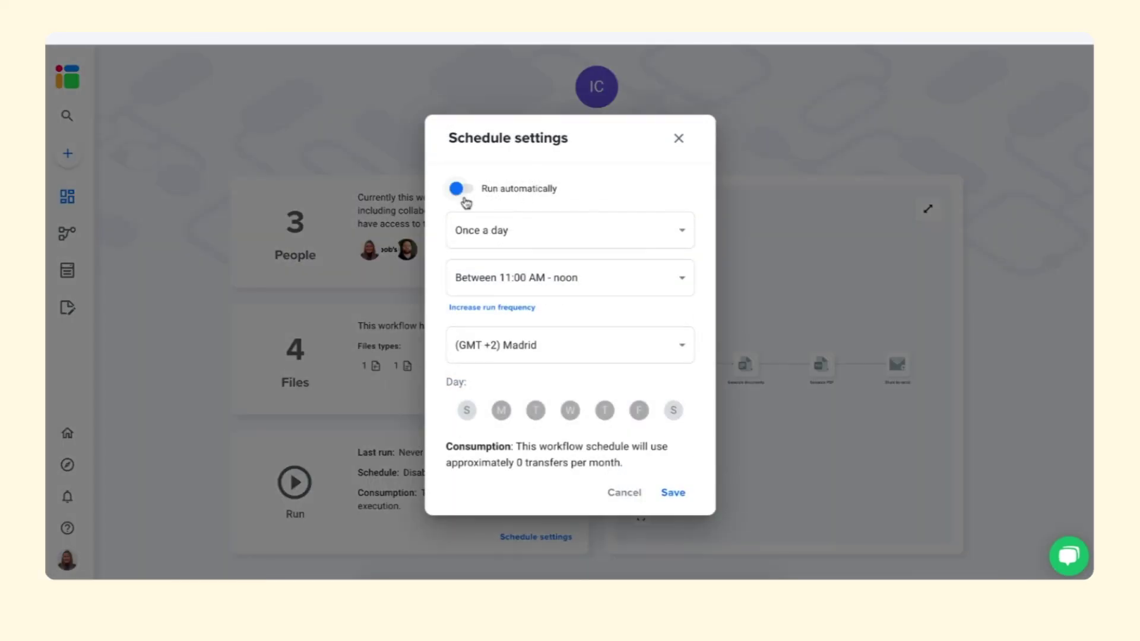
click(506, 250)
click(514, 259)
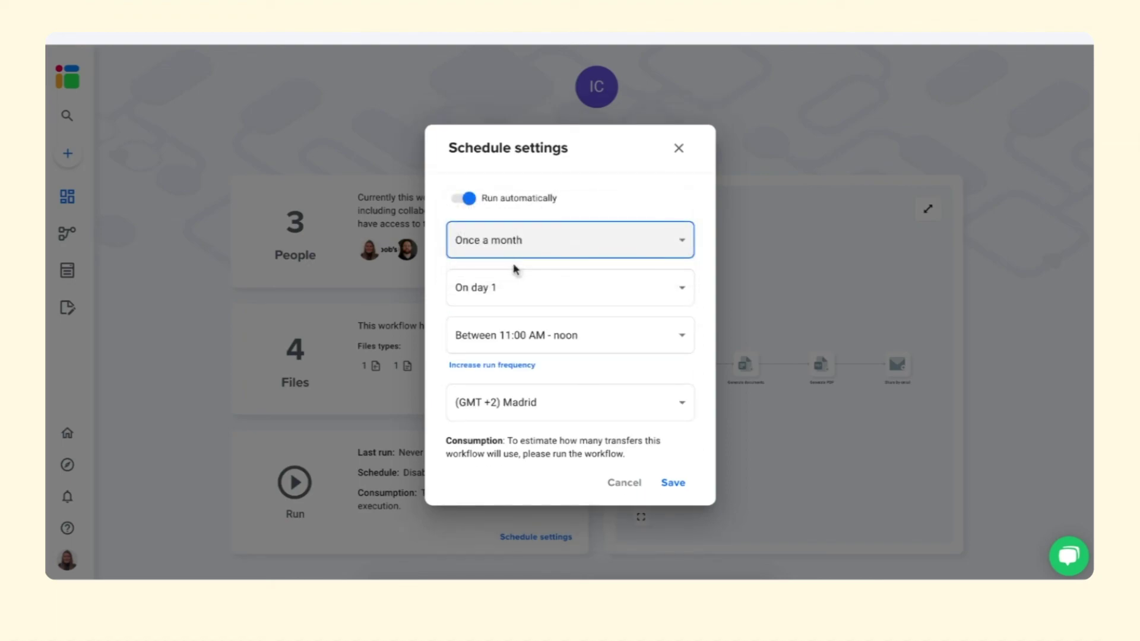
click(540, 336)
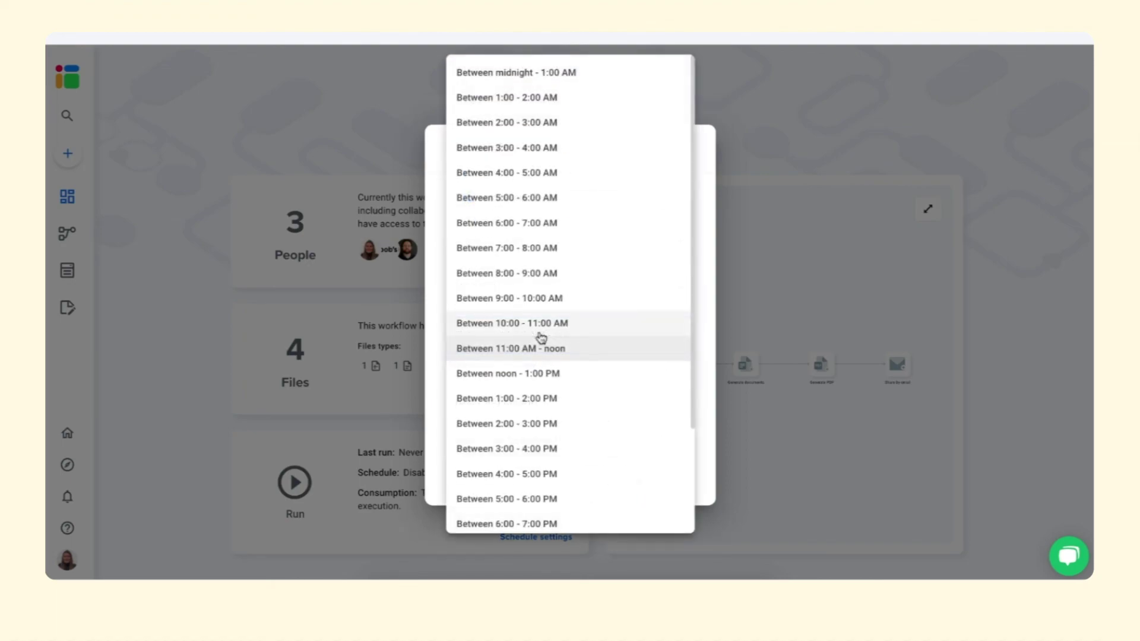
click(541, 270)
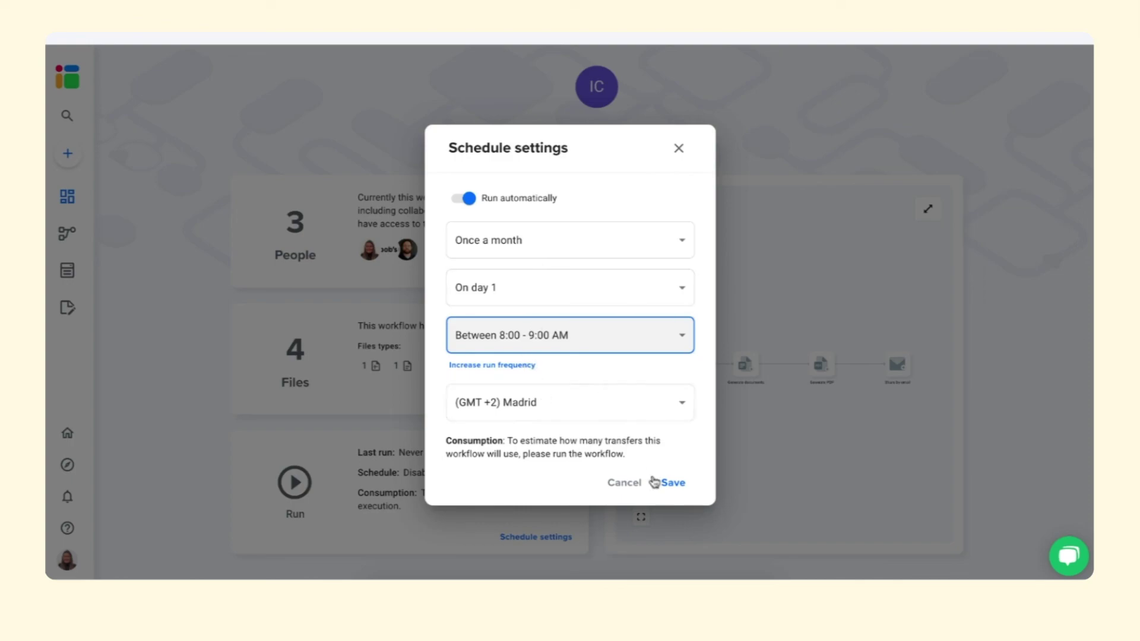
click(671, 482)
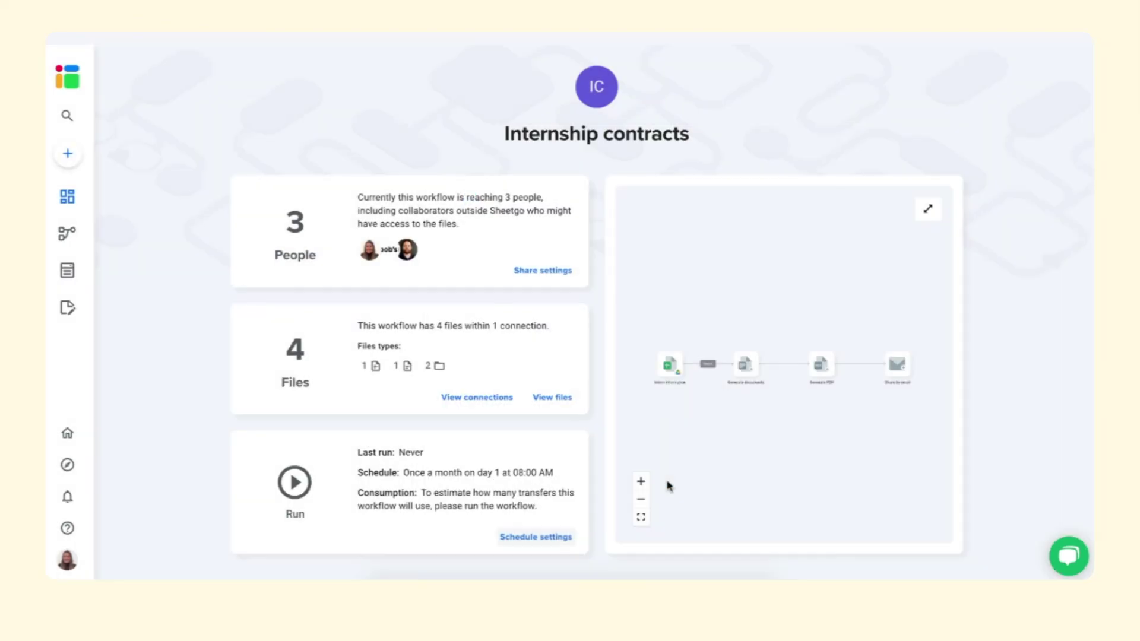